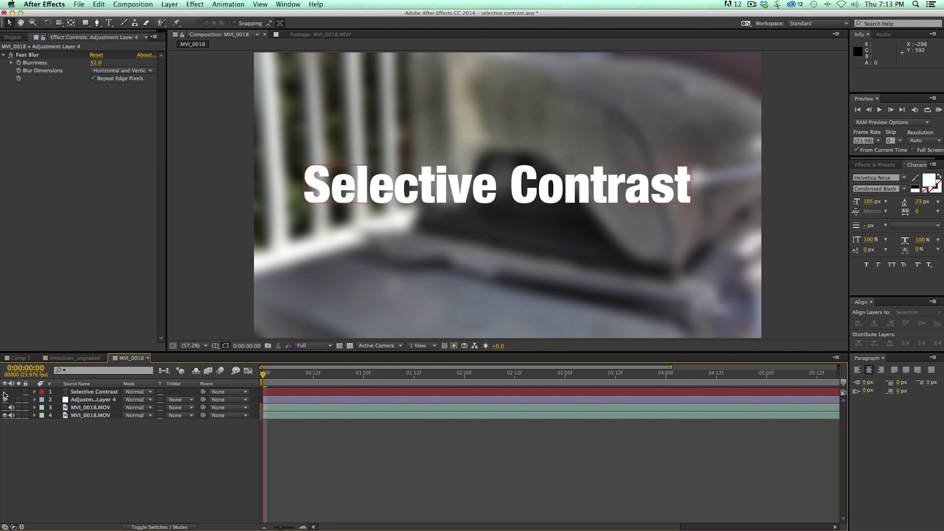
Step: Hide layers 1, 2 and 4, select layer 3 and scrub to a grilling frame
left_click_drag(5, 392, 5, 399)
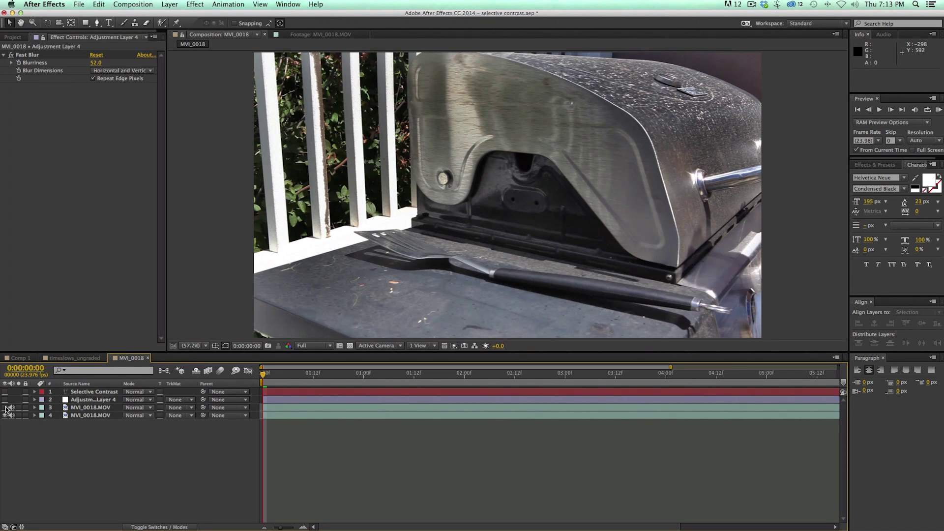
left_click(5, 416)
left_click(90, 407)
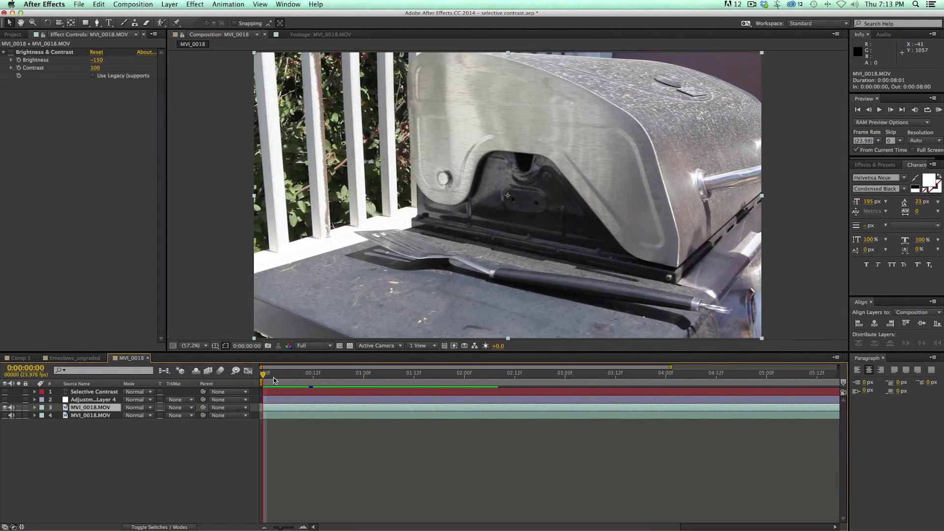
left_click_drag(273, 377, 502, 389)
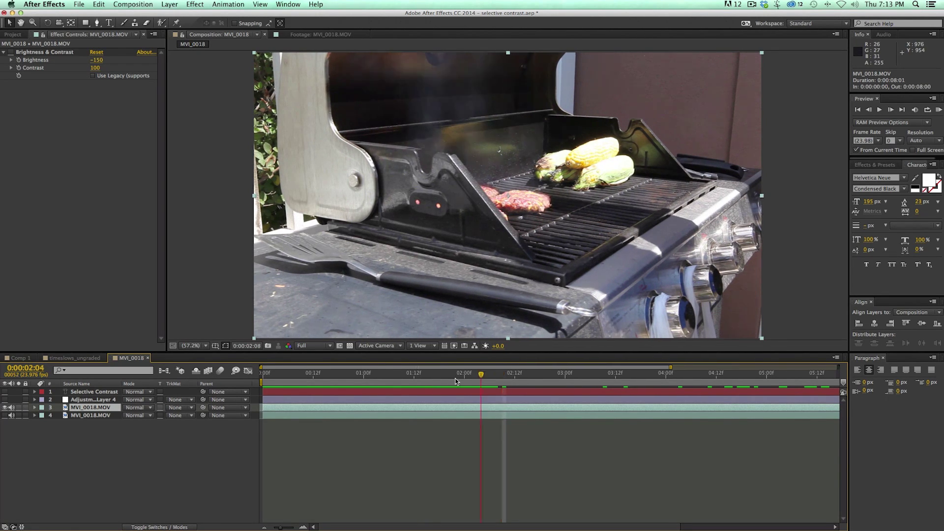
left_click_drag(503, 375, 452, 375)
Step: Enable layer 3's Brightness & Contrast at Contrast 100 and Brightness -32, then hide that layer
left_click(11, 52)
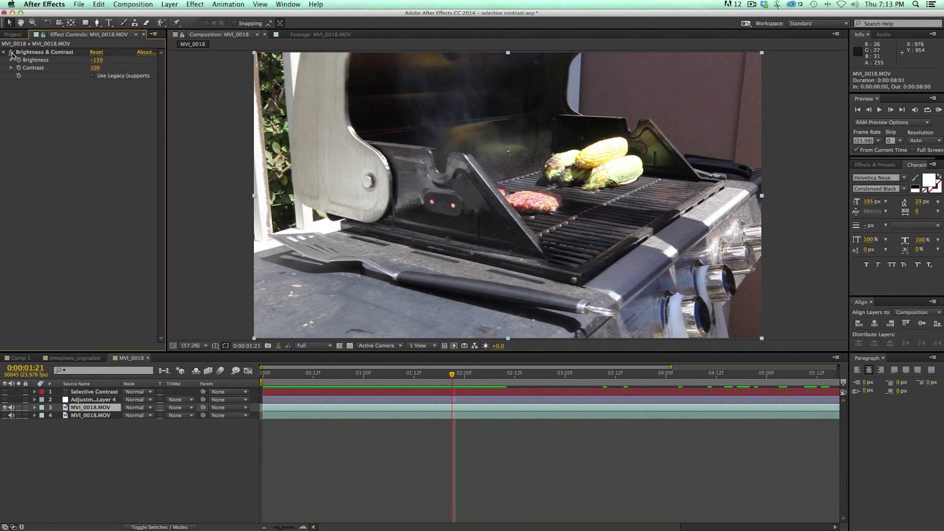
left_click(96, 52)
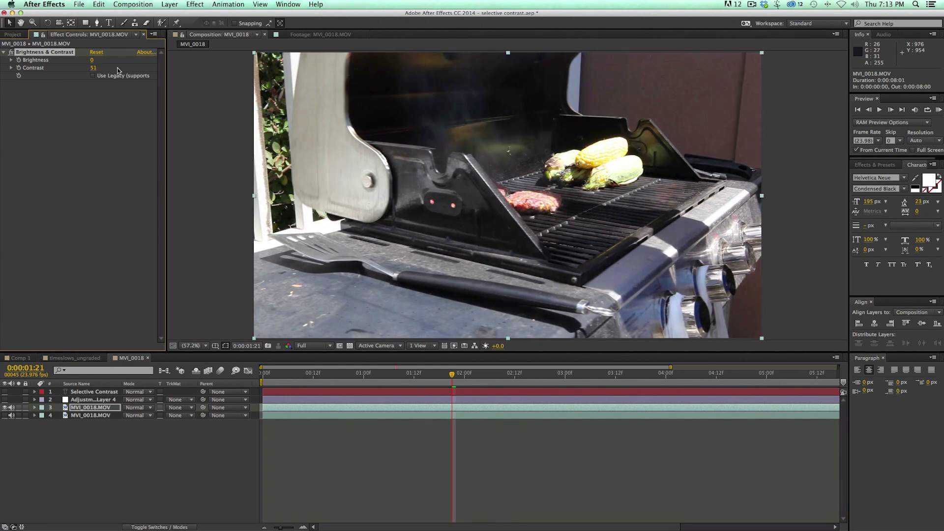
left_click_drag(91, 71, 187, 79)
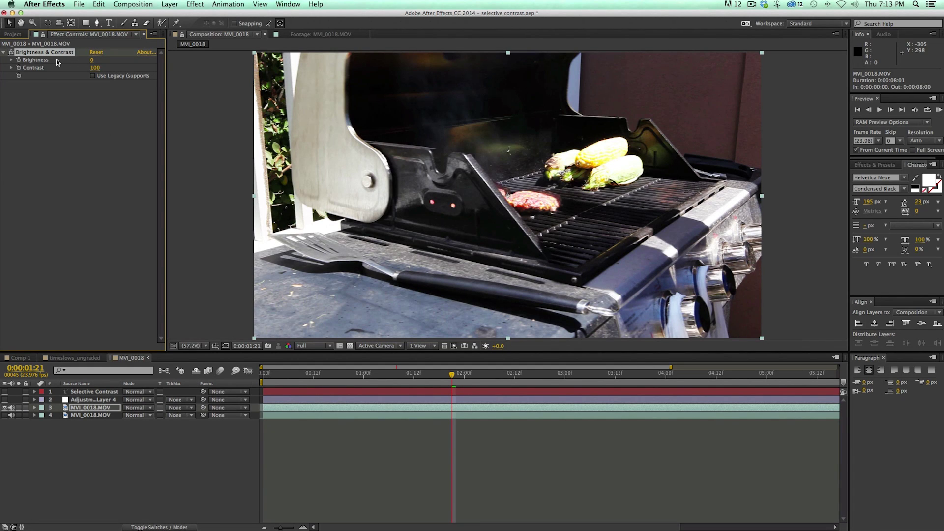
left_click_drag(92, 60, 73, 60)
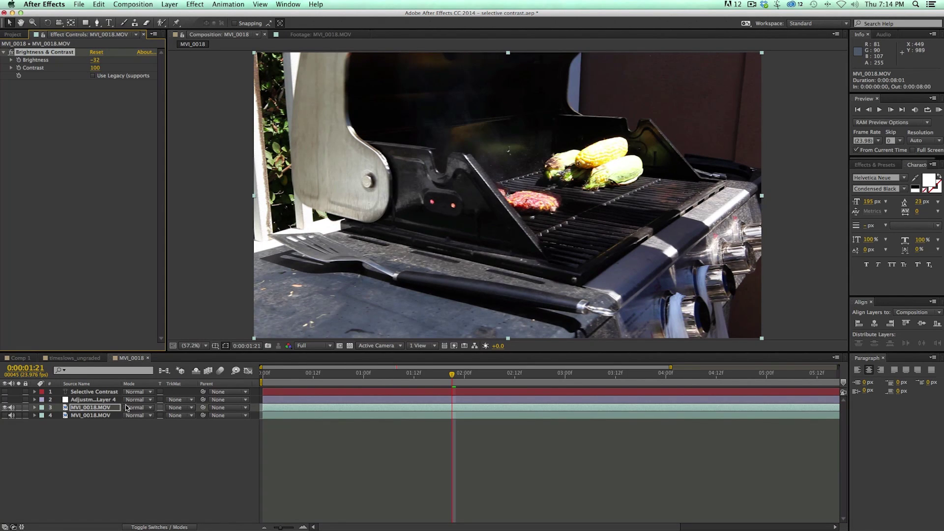
left_click(6, 409)
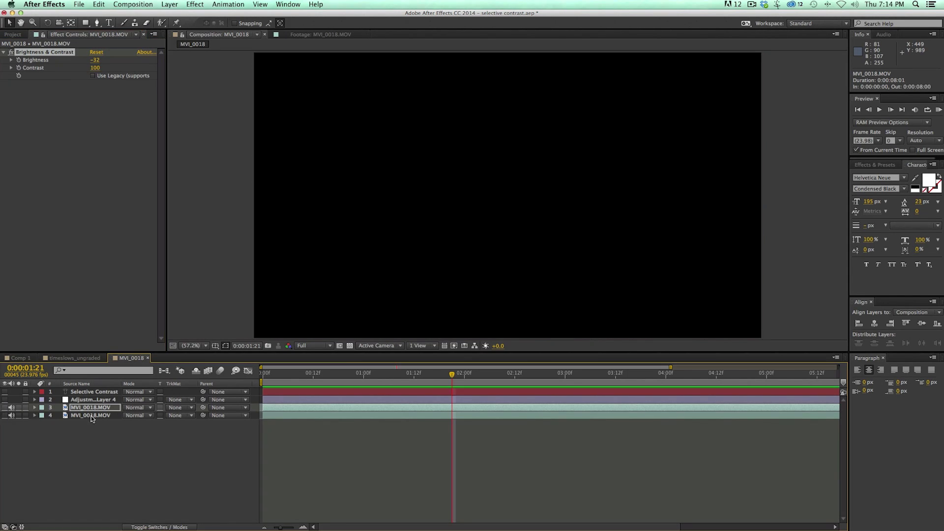
Step: Show layers 4 and 3 again and move the current time back slightly
left_click(6, 418)
left_click(6, 415)
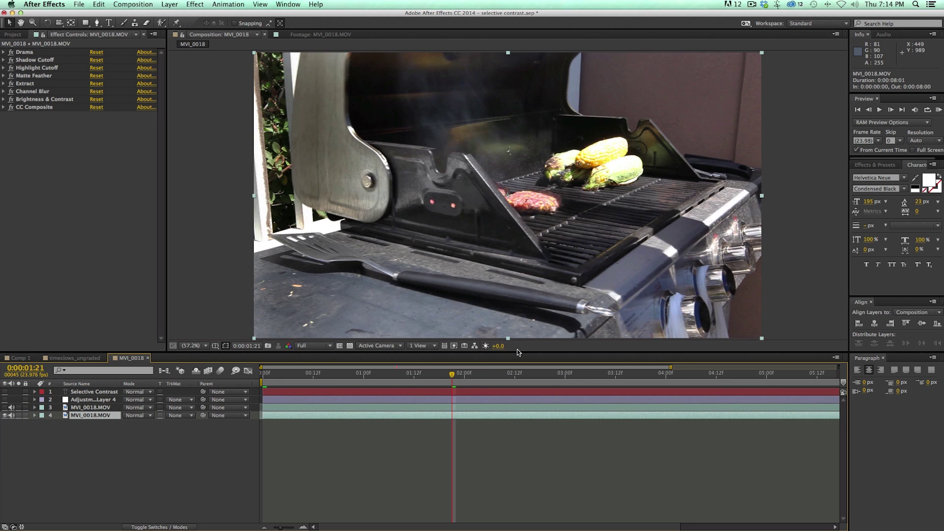
left_click_drag(445, 381, 283, 382)
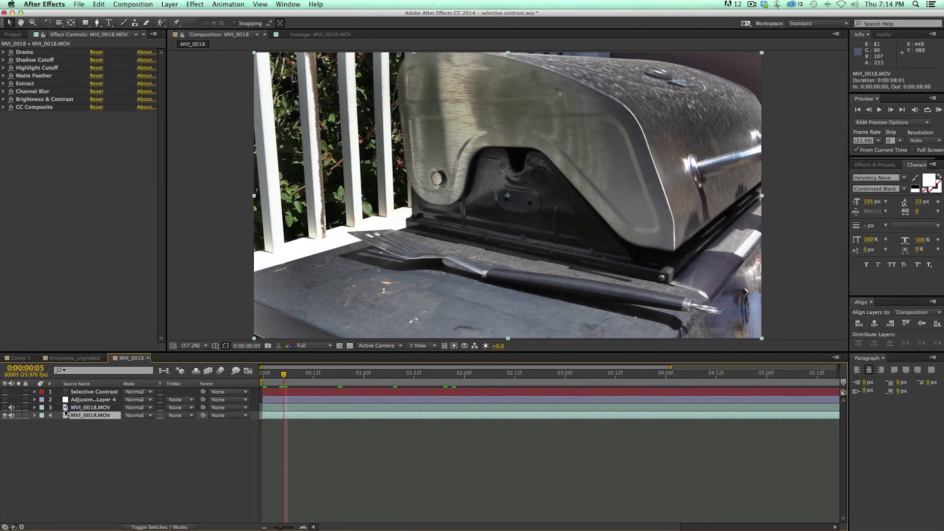
left_click(81, 408)
left_click(6, 408)
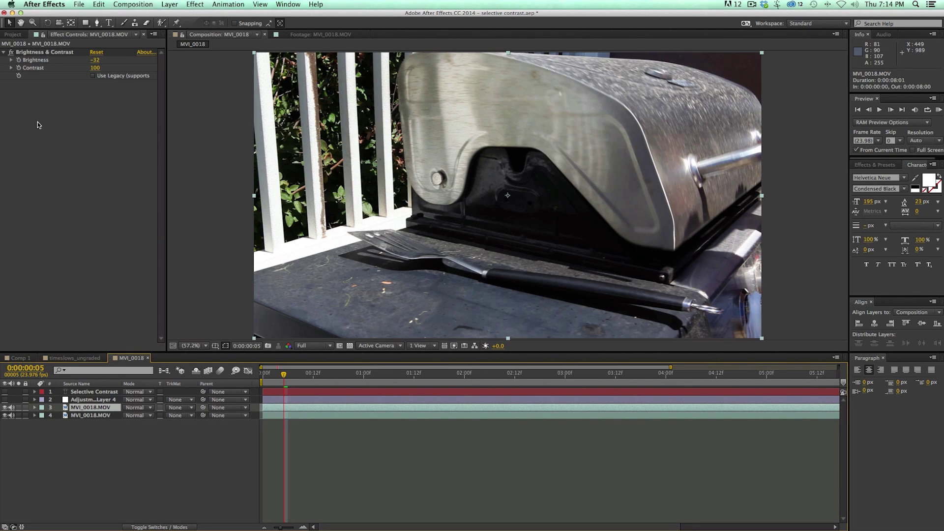
left_click(11, 53)
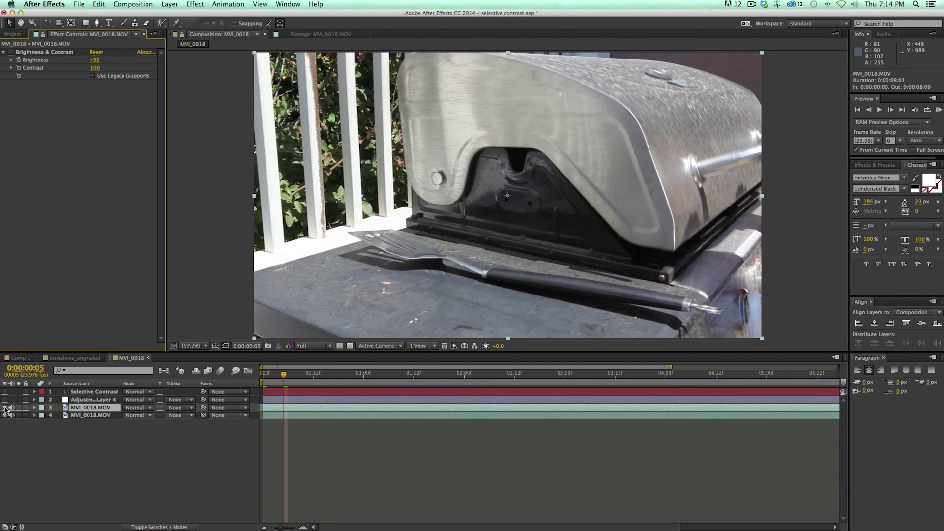
Step: Toggle layer 3's visibility repeatedly to compare the graded look with the original
left_click(5, 408)
left_click(6, 408)
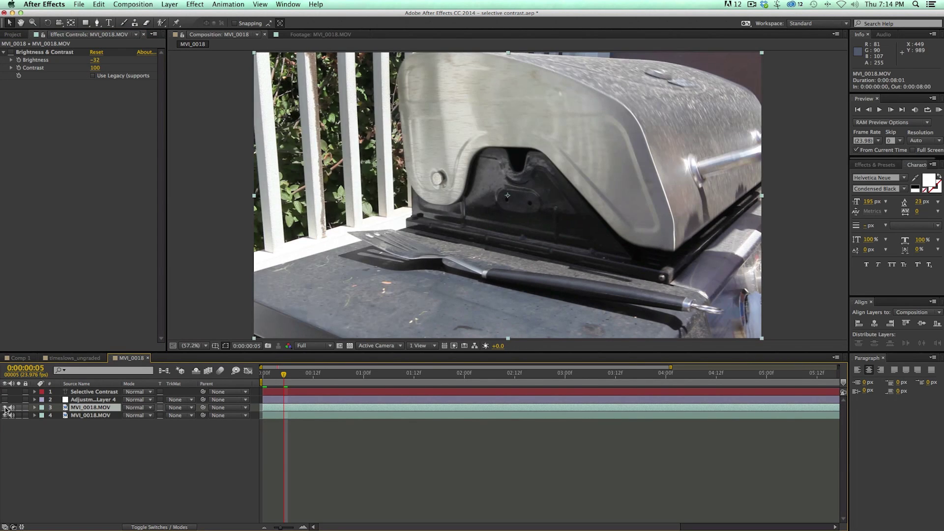
left_click(6, 408)
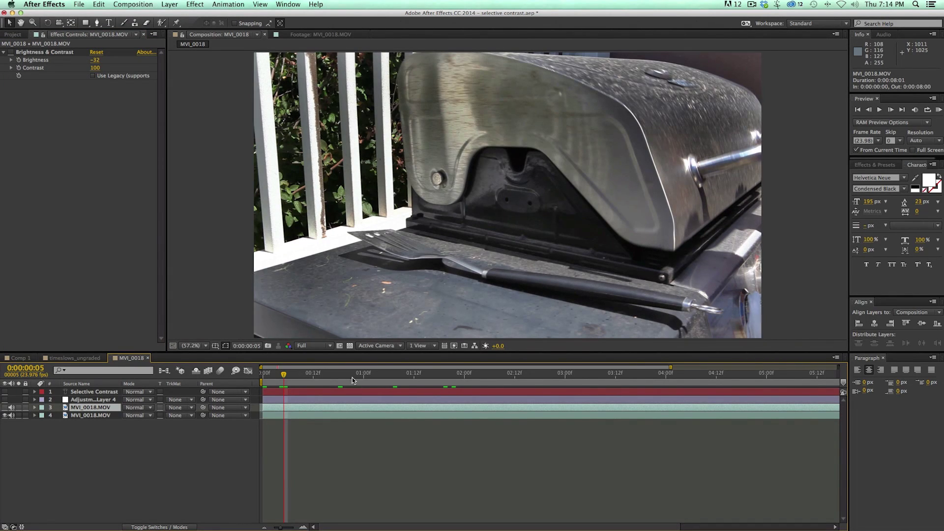
left_click_drag(352, 377, 415, 377)
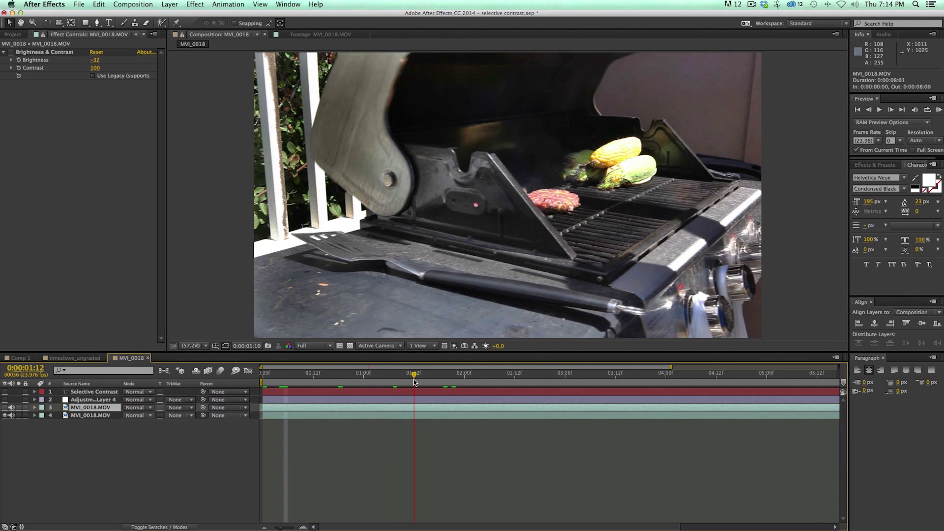
left_click(5, 408)
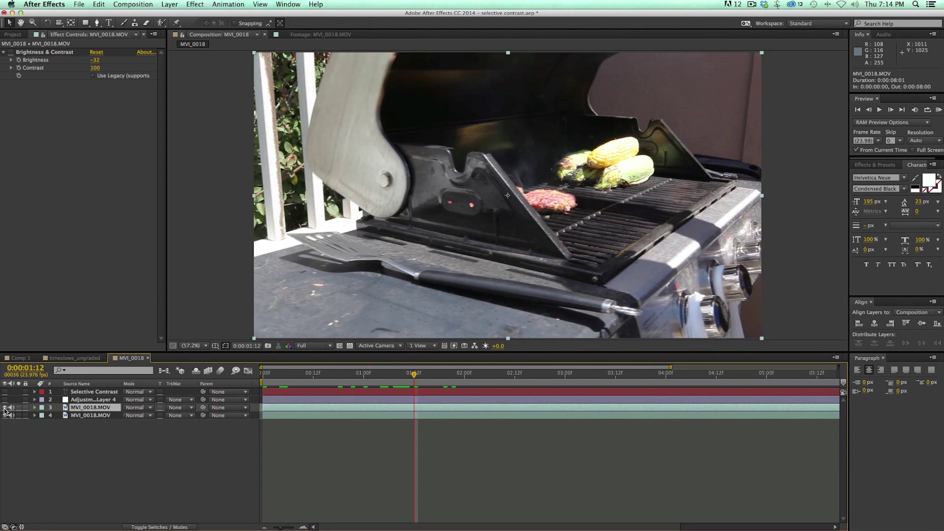
left_click(5, 408)
left_click(4, 408)
left_click(5, 409)
left_click(4, 409)
left_click(4, 408)
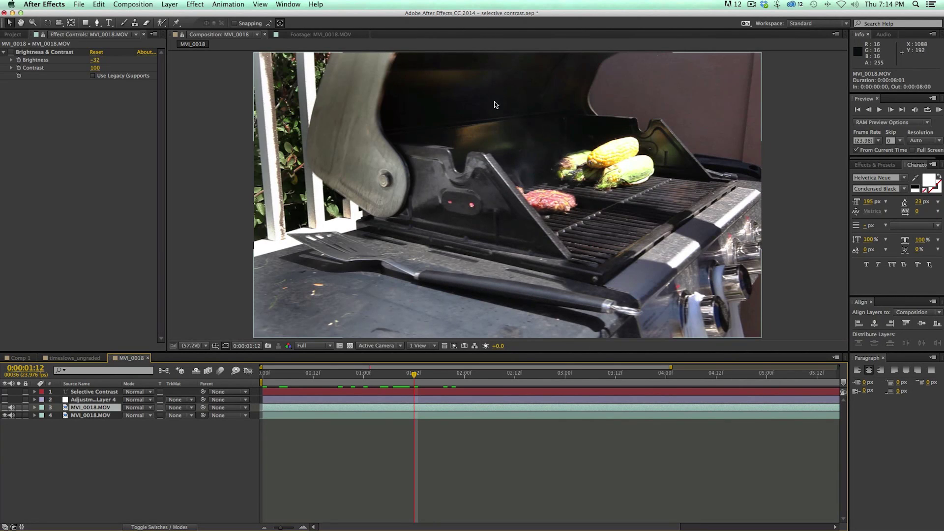
left_click(5, 408)
left_click(5, 408)
left_click(5, 408)
left_click(5, 408)
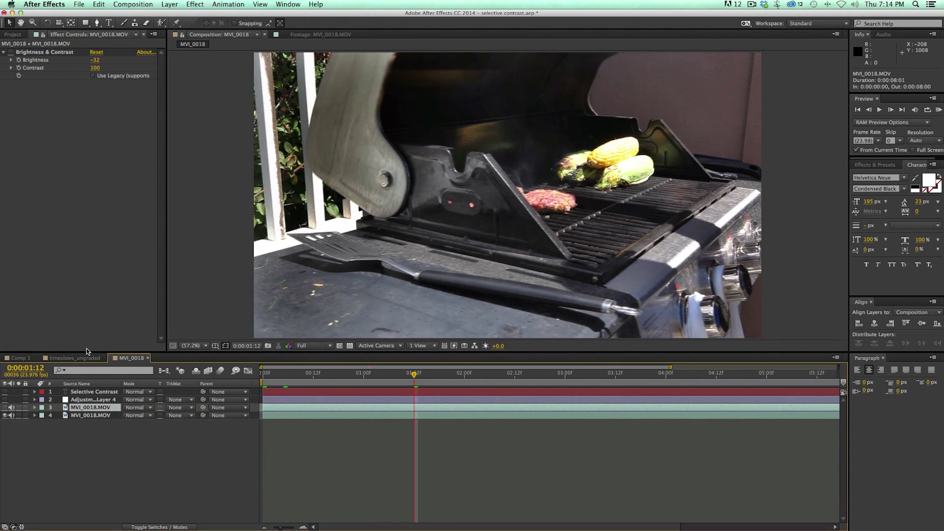
Step: Select layer 4 and expand its Drama, Shadow Cutoff, Highlight Cutoff and Matte Feather sliders
key("super+Down")
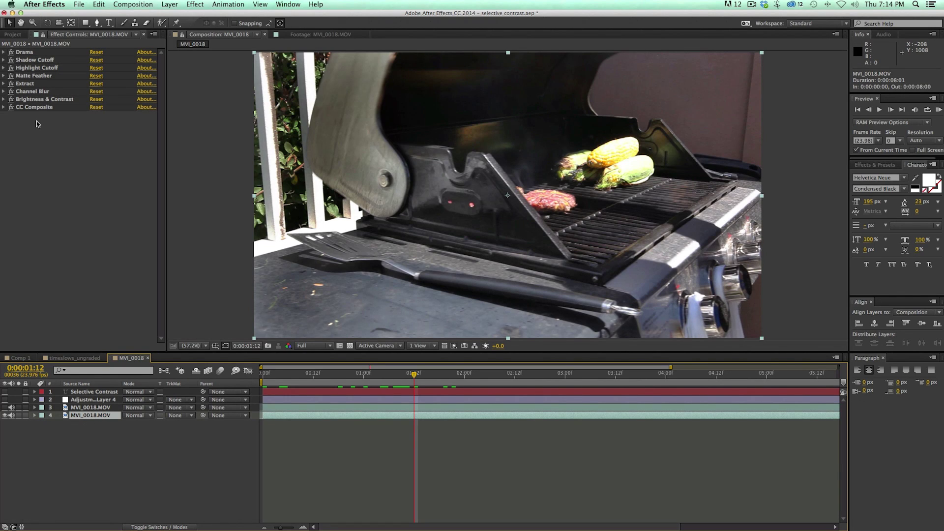
left_click(3, 52)
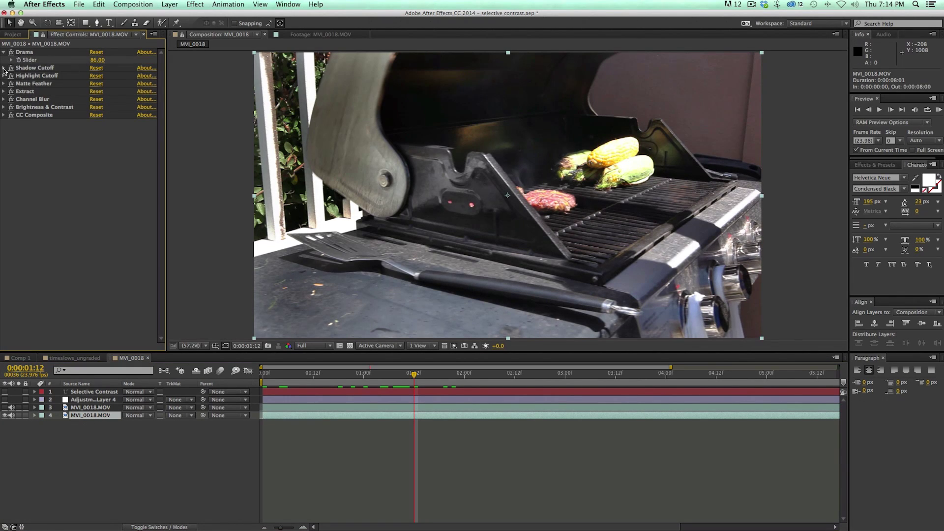
left_click(3, 68)
left_click(4, 97)
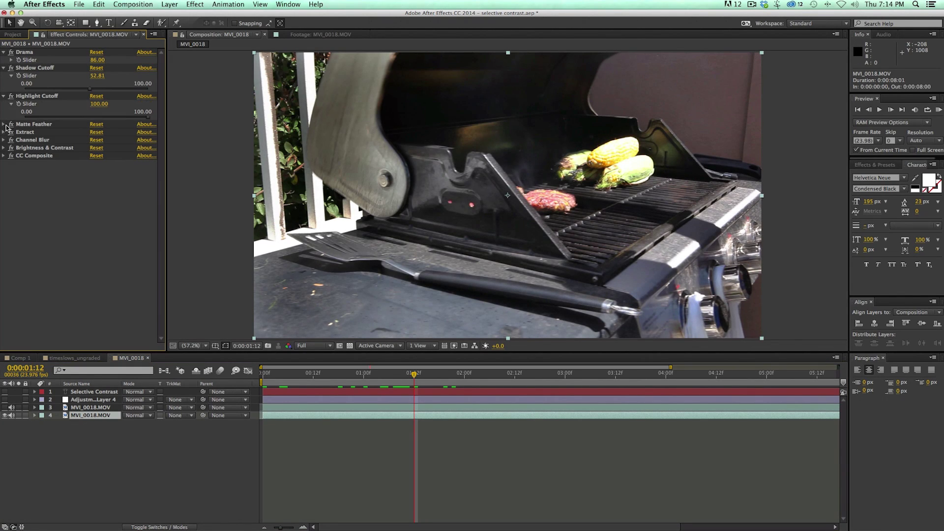
left_click(4, 125)
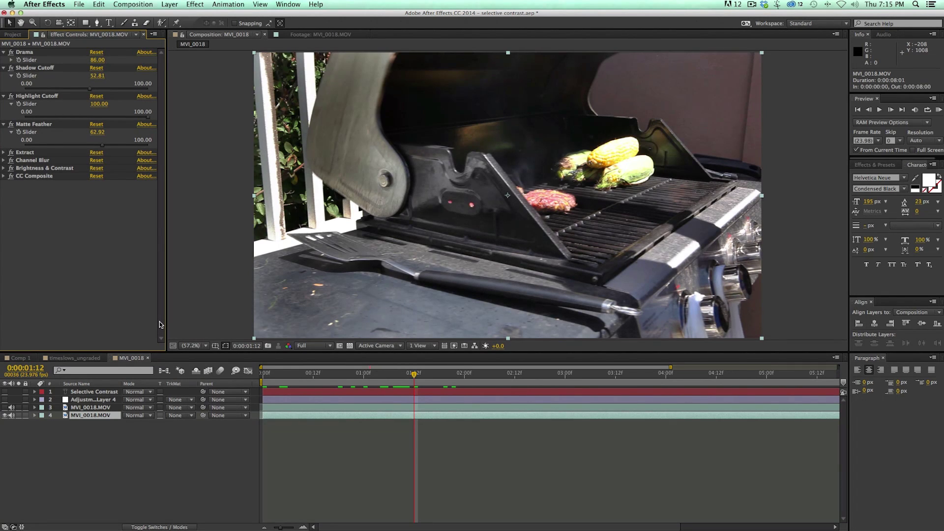
left_click(13, 35)
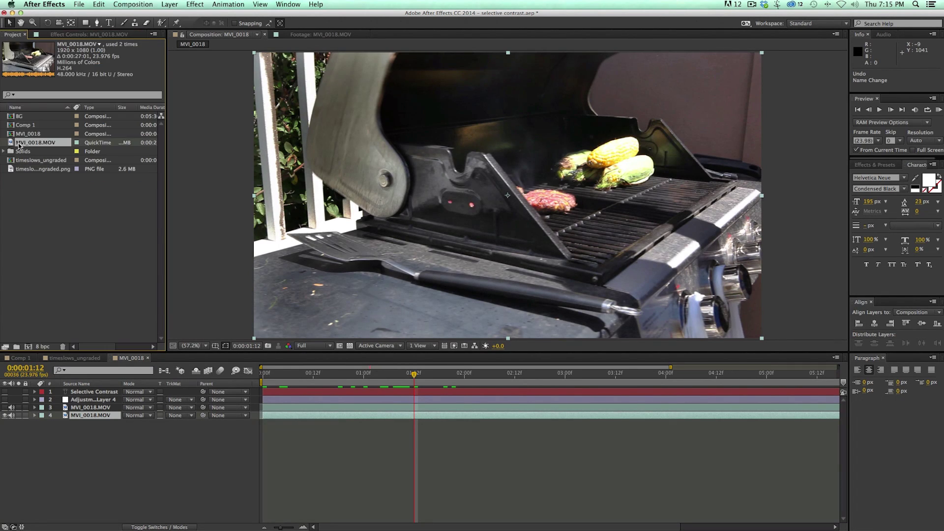
Step: Build the MVI_0019 composition from the MVI_0018.MOV footage
left_click(28, 348)
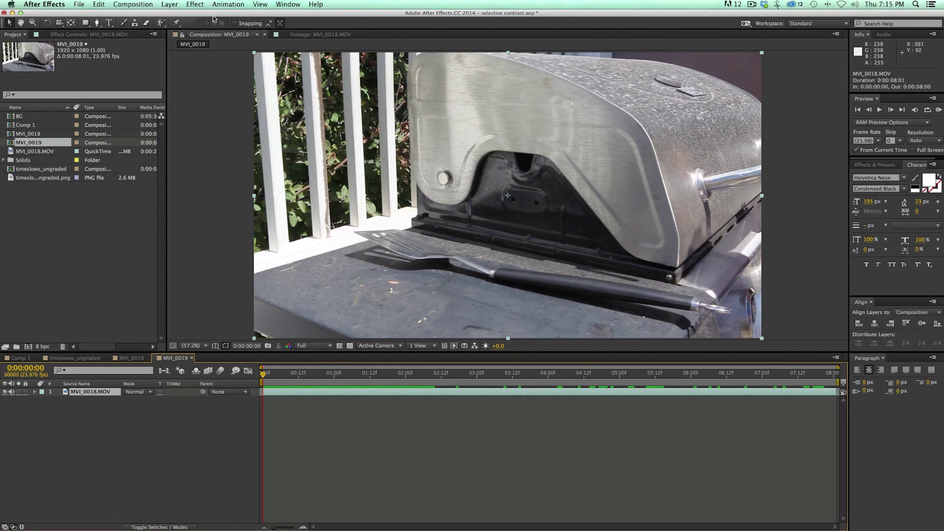
left_click(190, 5)
mouse_move(223, 135)
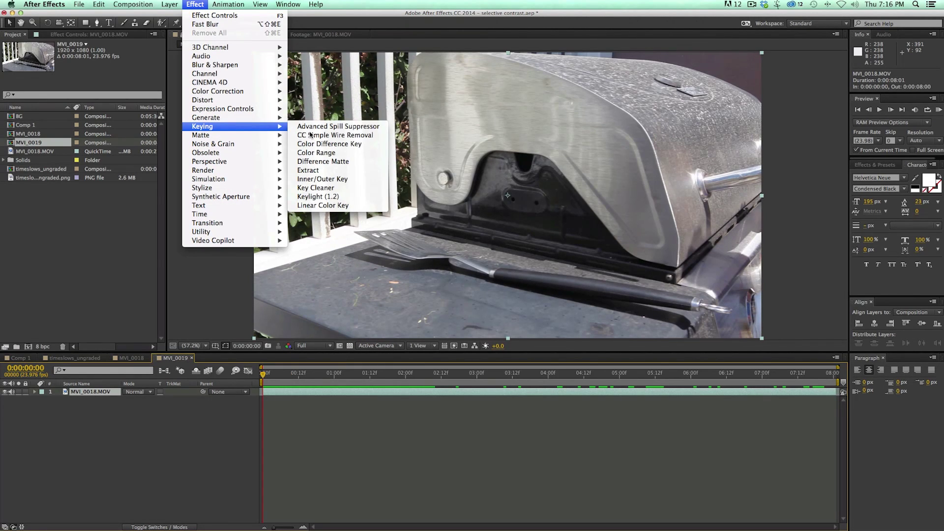
Step: Apply Keying > Extract to the footage with Black Point 144 and White Point 255
left_click(308, 170)
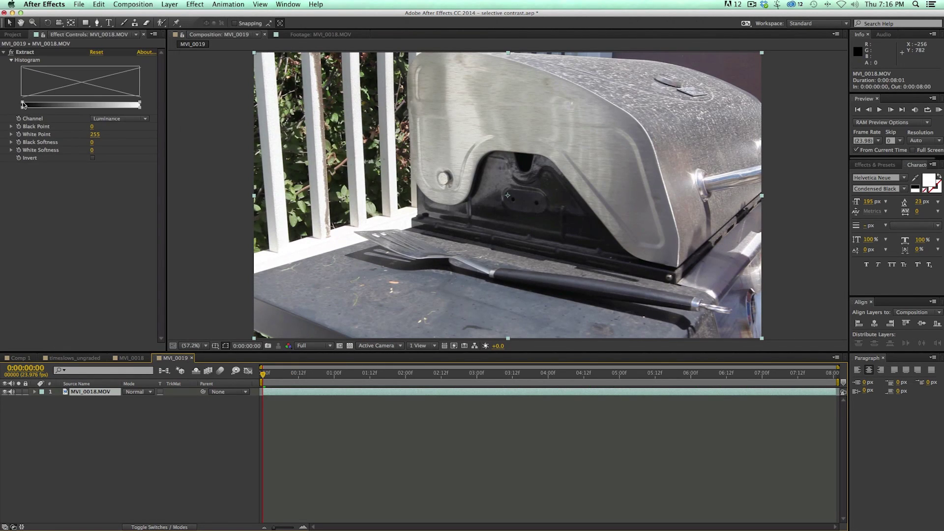
left_click_drag(22, 105, 83, 108)
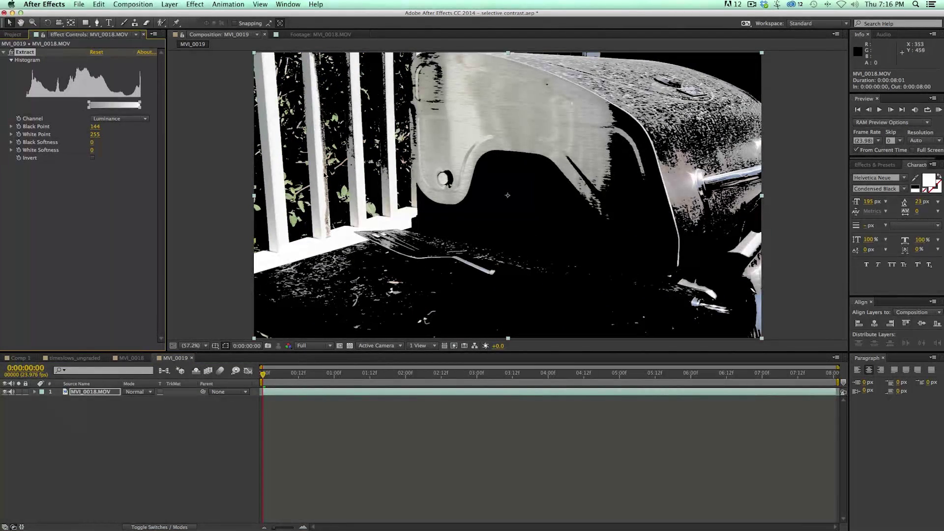
left_click_drag(104, 110, 16, 106)
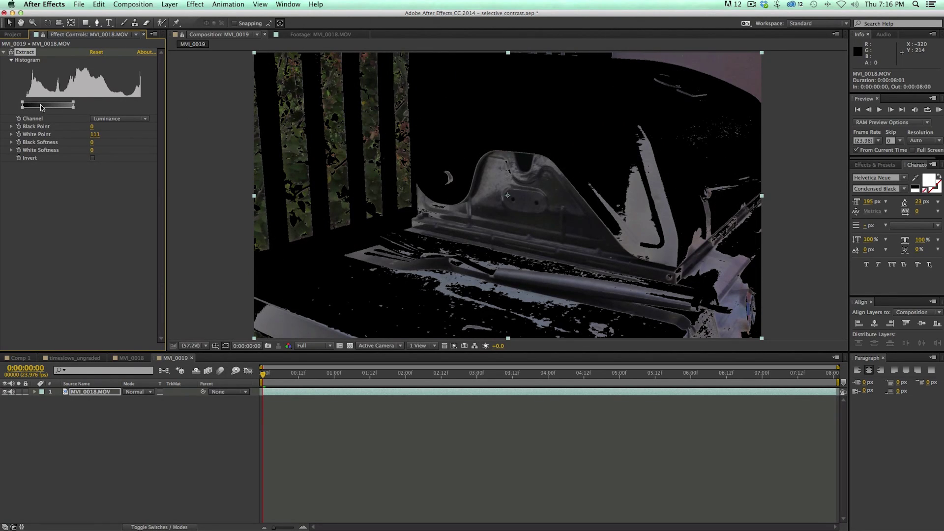
left_click_drag(43, 107, 142, 111)
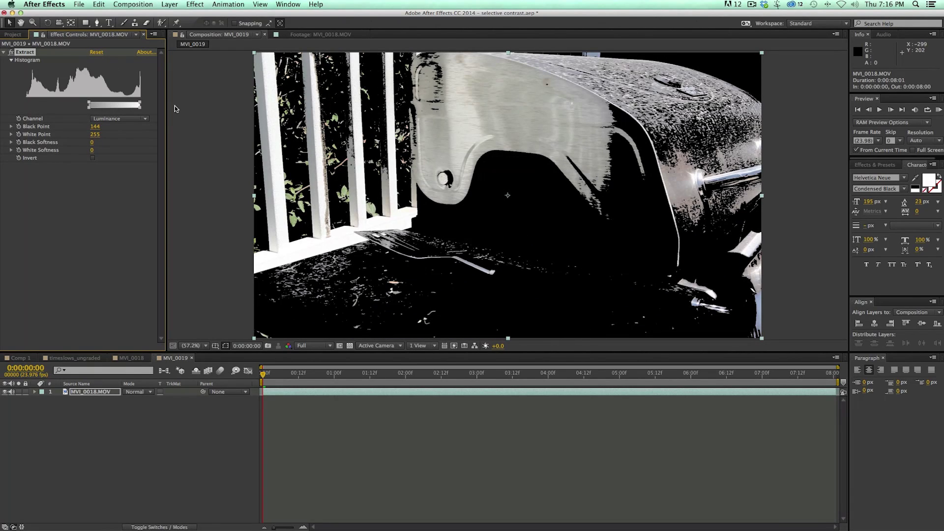
left_click(192, 5)
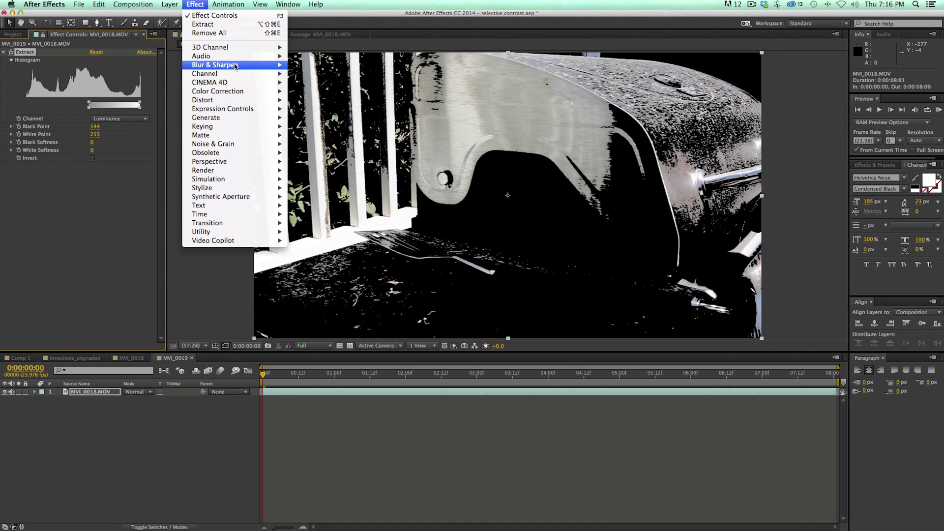
Step: Add Channel Blur to the footage and raise its Alpha Blurriness
mouse_move(235, 65)
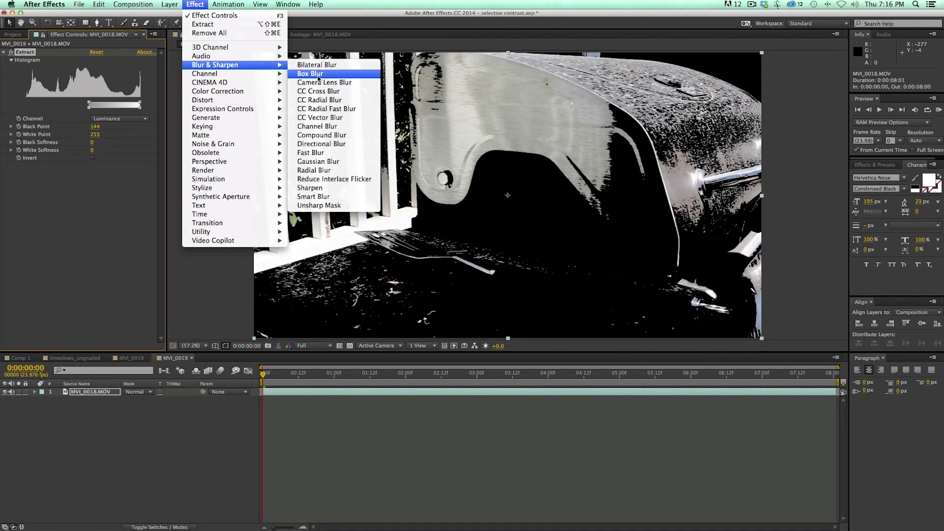
left_click(317, 127)
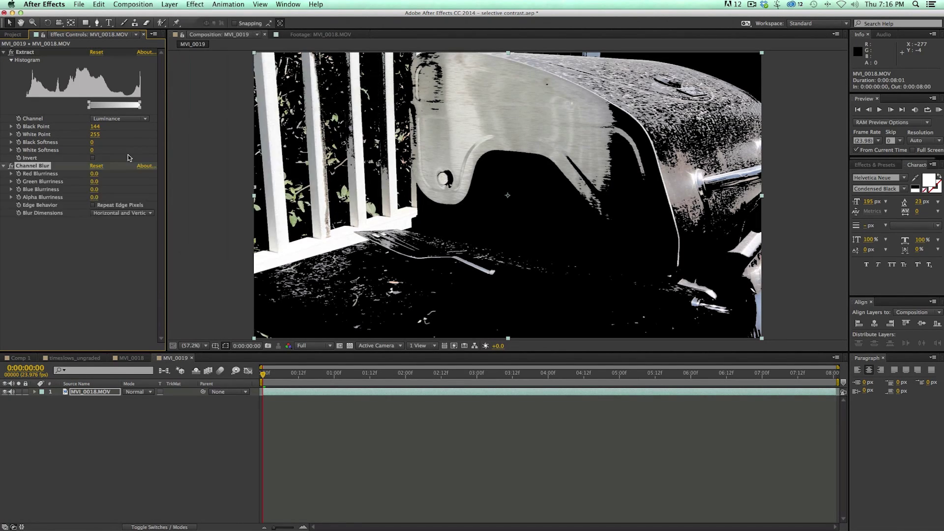
mouse_move(96, 198)
left_mouse_down()
mouse_move(205, 195)
mouse_move(83, 197)
mouse_move(158, 196)
mouse_move(103, 194)
left_mouse_up()
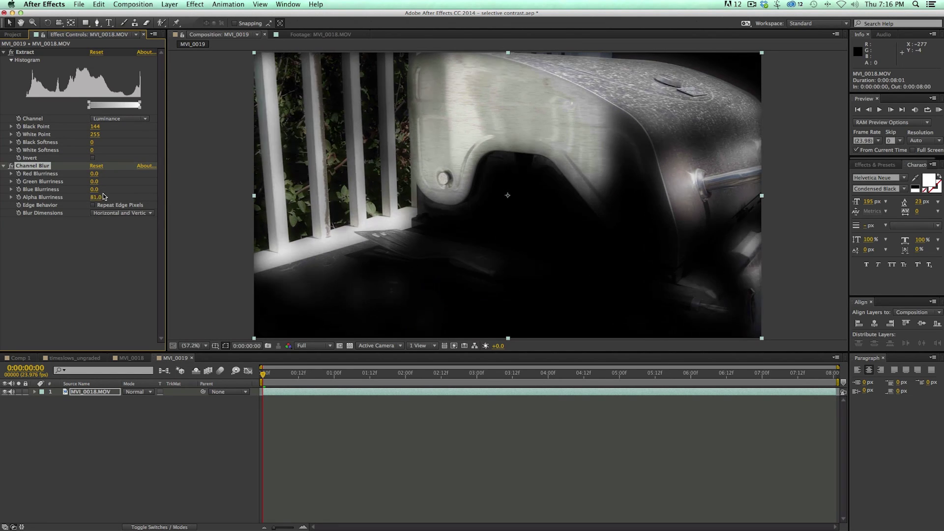
Step: Add Brightness & Contrast with Brightness -57 and Contrast 100
left_click(196, 5)
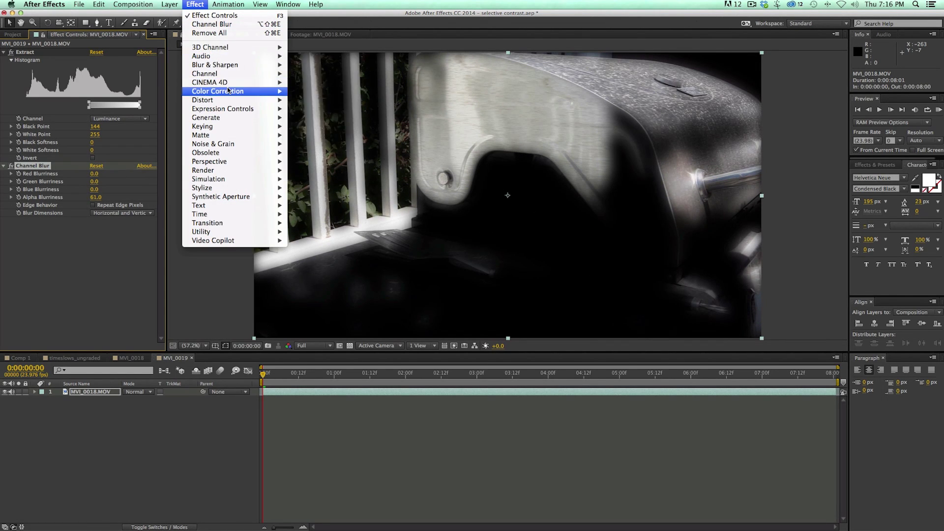
mouse_move(229, 90)
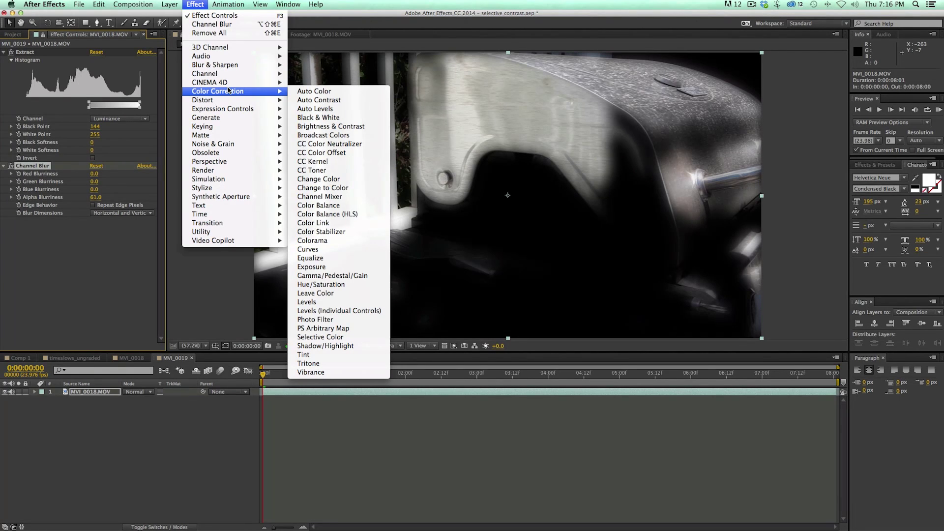
left_click(357, 129)
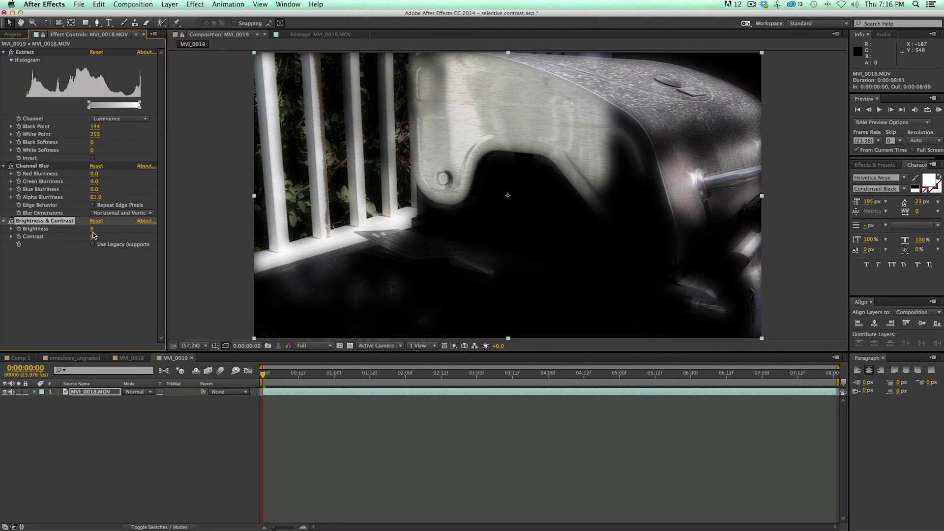
left_click_drag(92, 231, 207, 240)
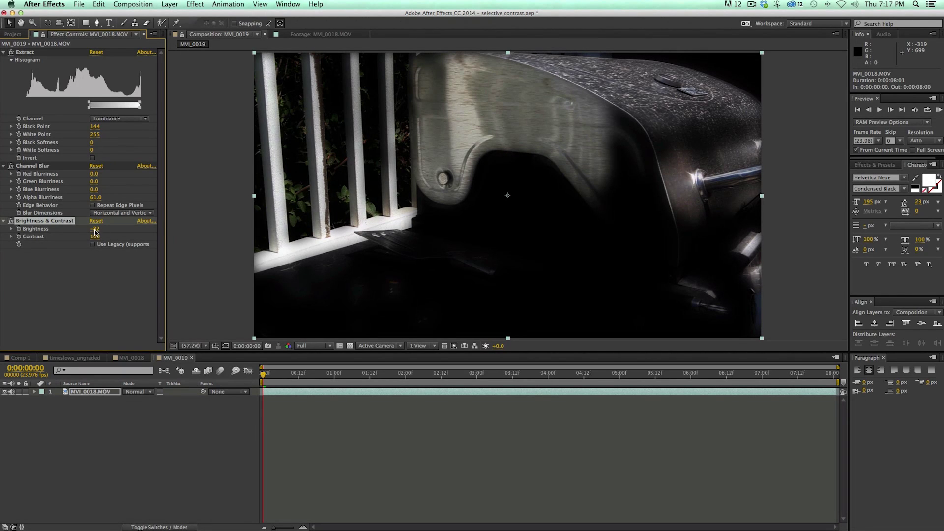
left_click_drag(95, 230, 107, 231)
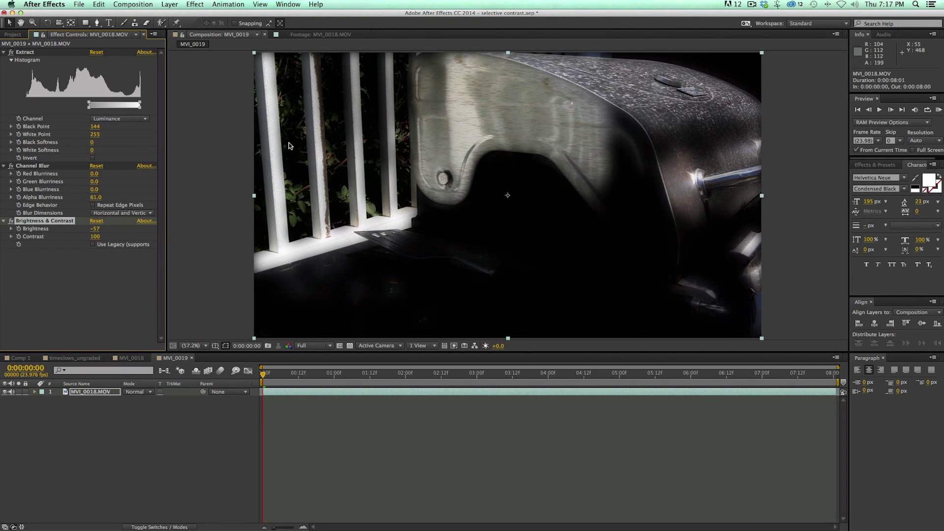
Step: Add CC Composite with RGB Only off and Composite Original set to Overlay, then nudge Extract's range
left_click(195, 4)
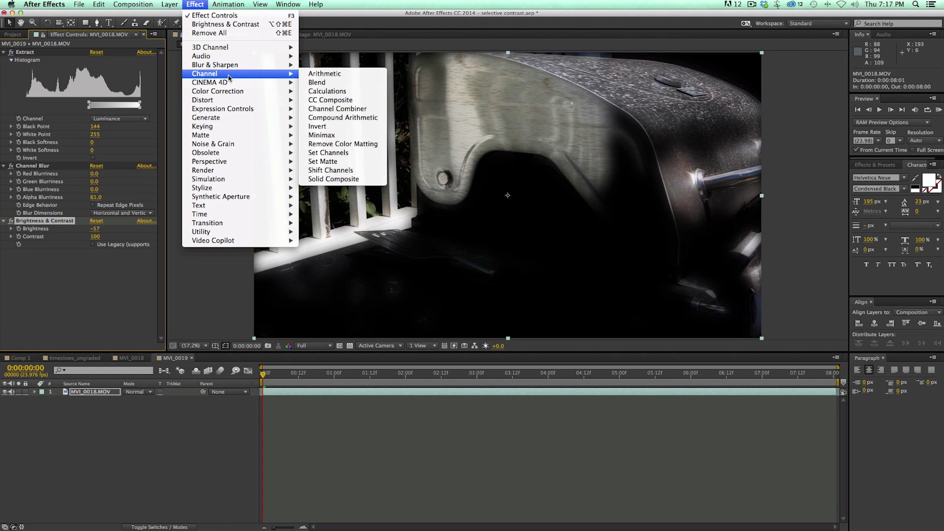
left_click(329, 100)
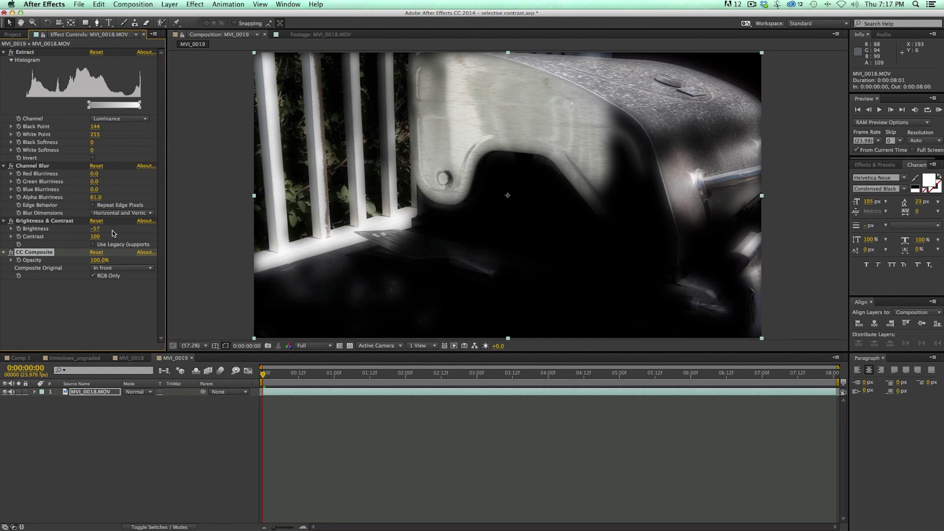
left_click(93, 277)
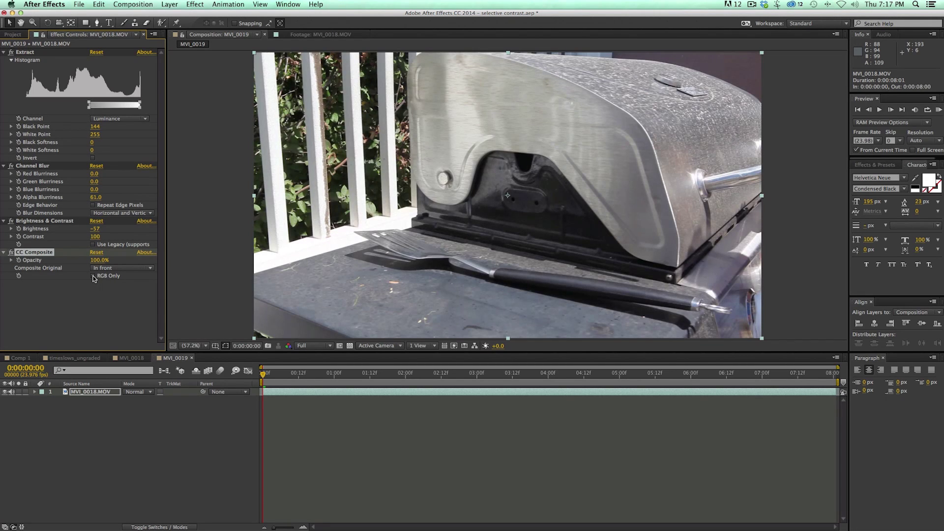
left_click(119, 268)
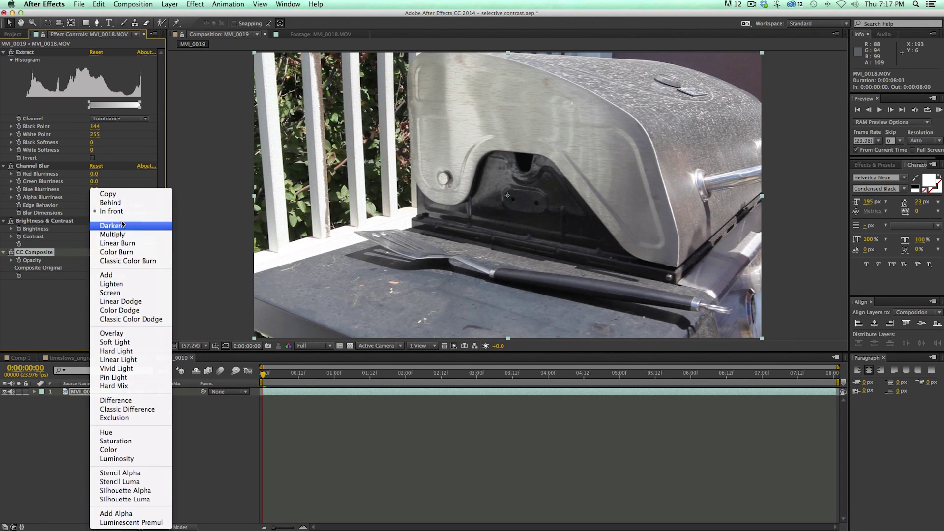
left_click(117, 333)
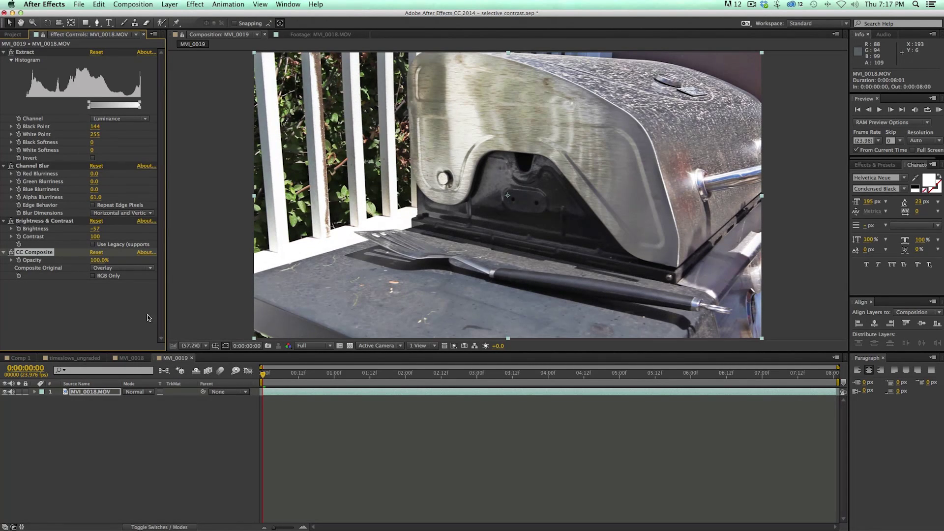
left_click_drag(104, 106, 131, 109)
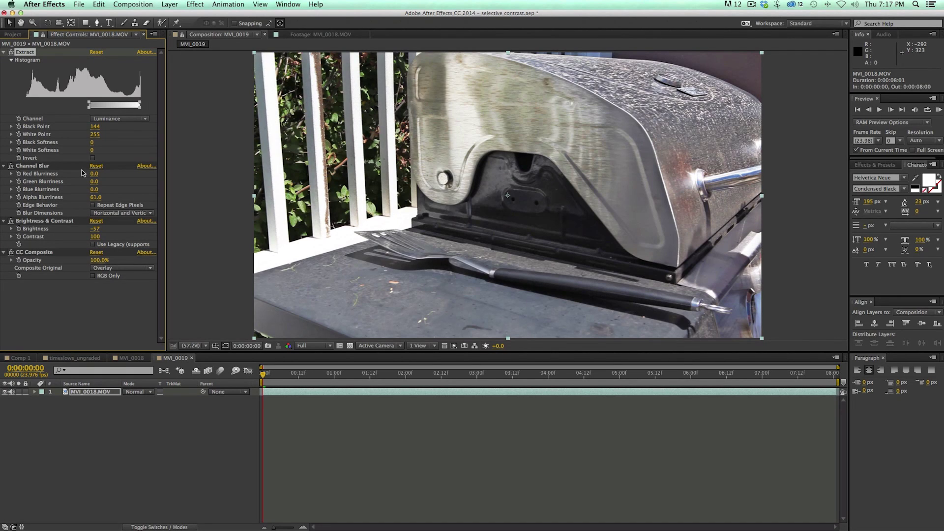
Step: Duplicate the footage layer, switch off the top copy's effects, and toggle it to compare
left_click(256, 393)
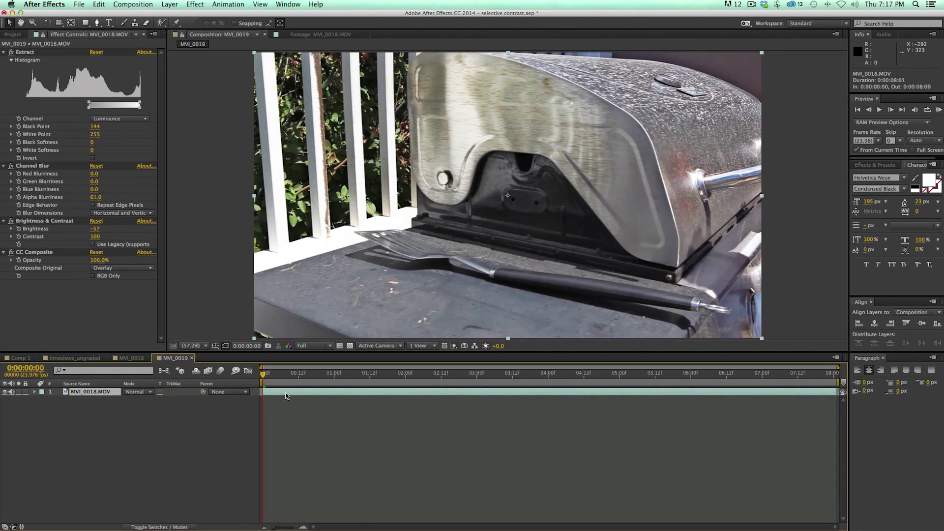
key("super+d")
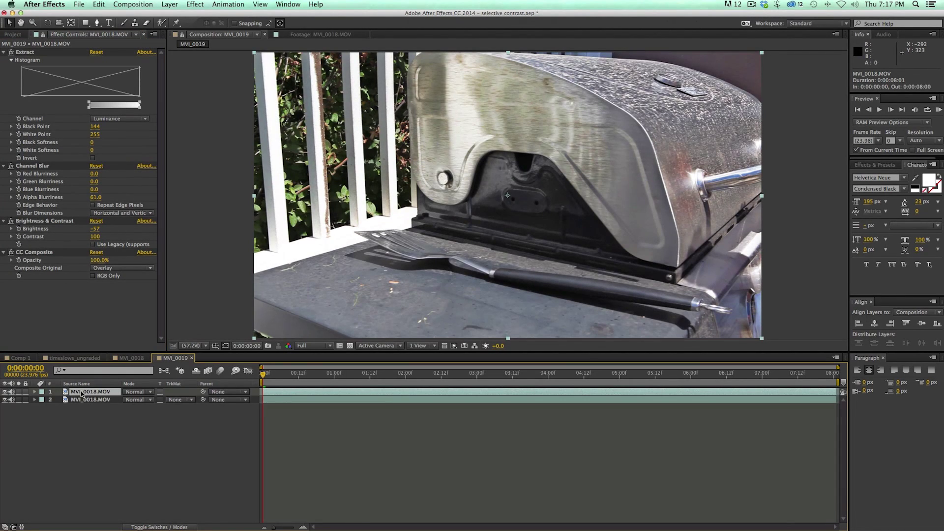
left_click(25, 51)
left_click(49, 254, "shift")
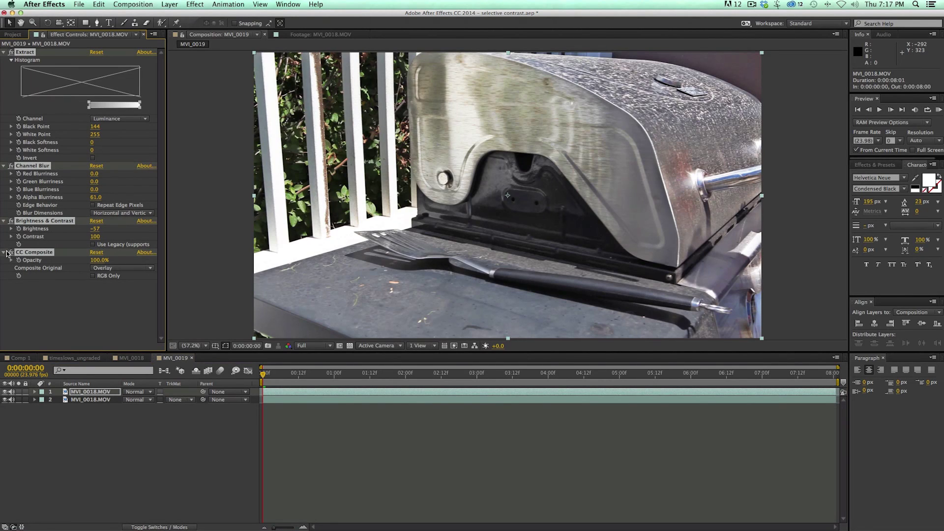
left_click(11, 252)
left_click(78, 450)
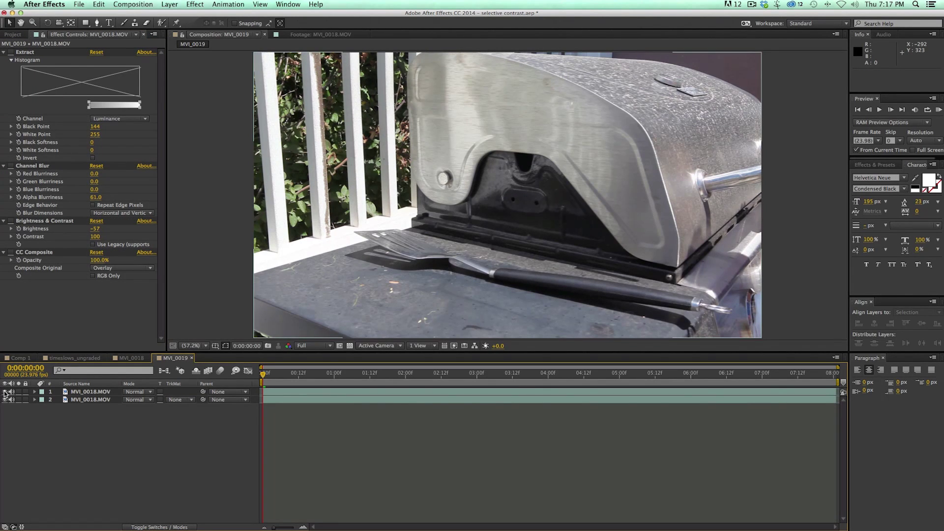
left_click(4, 392)
left_click(5, 392)
left_click(5, 392)
left_click(5, 392)
left_click(5, 392)
left_click(5, 392)
left_click(5, 392)
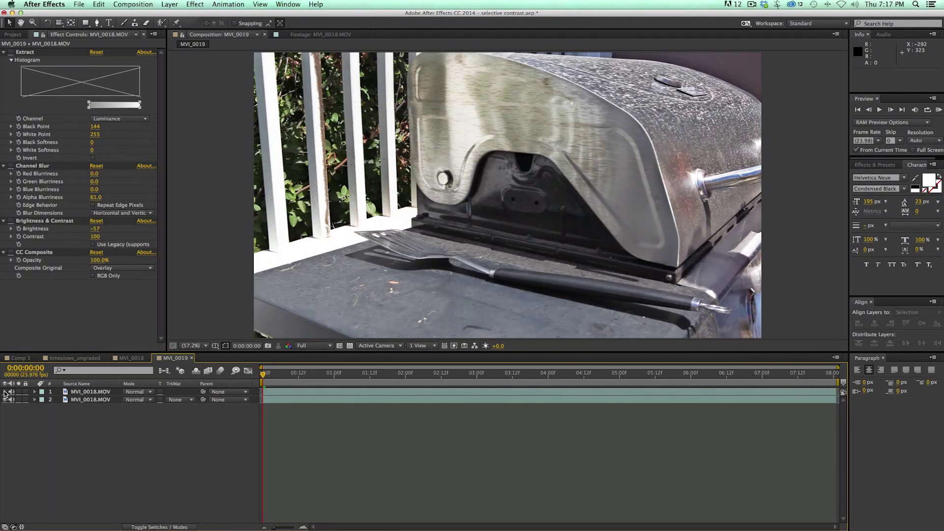
Step: On layer 2 set Alpha Blurriness 457 and Black Point 103, comparing against the top layer
left_click(99, 400)
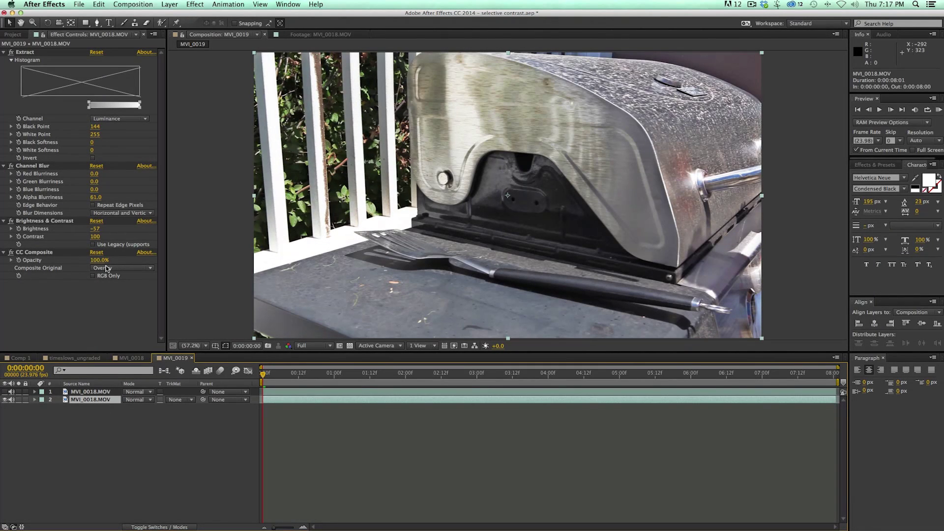
left_click_drag(94, 197, 18, 197)
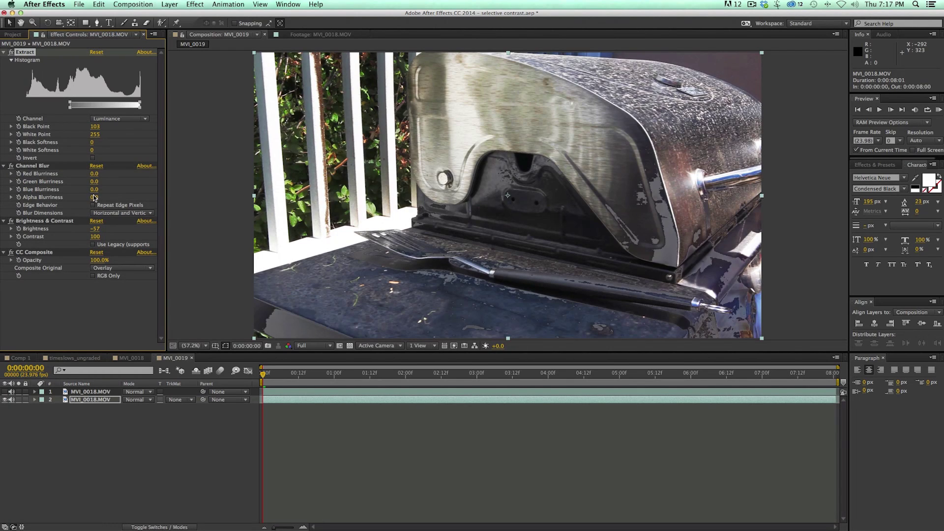
left_click_drag(97, 198, 330, 221)
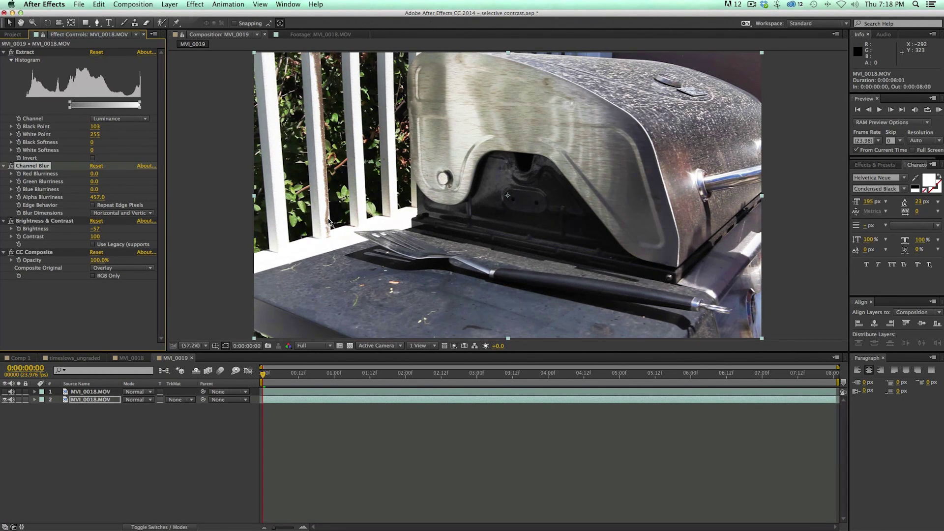
left_click(5, 392)
left_click(5, 392)
left_click(5, 392)
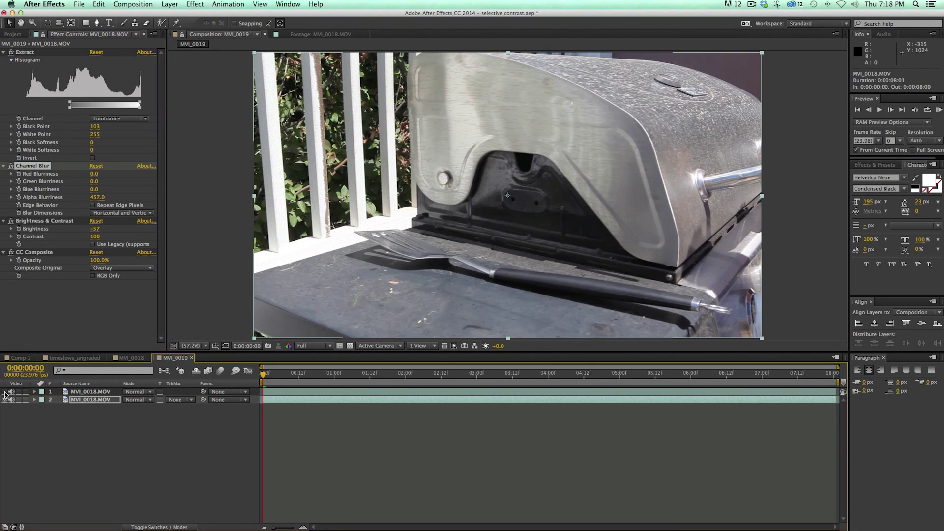
left_click(5, 392)
left_click(5, 392)
left_click(5, 392)
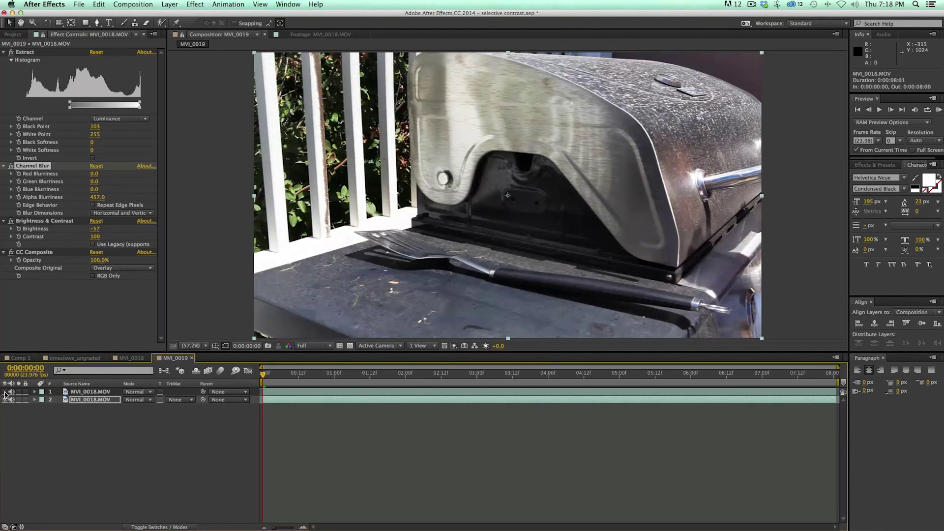
left_click(5, 392)
left_click(5, 392)
Step: Set layer 2 to Extract Black Point 49, Alpha Blurriness 419, Brightness -150, Contrast 100; collapse Extract
left_click_drag(73, 103, 82, 104)
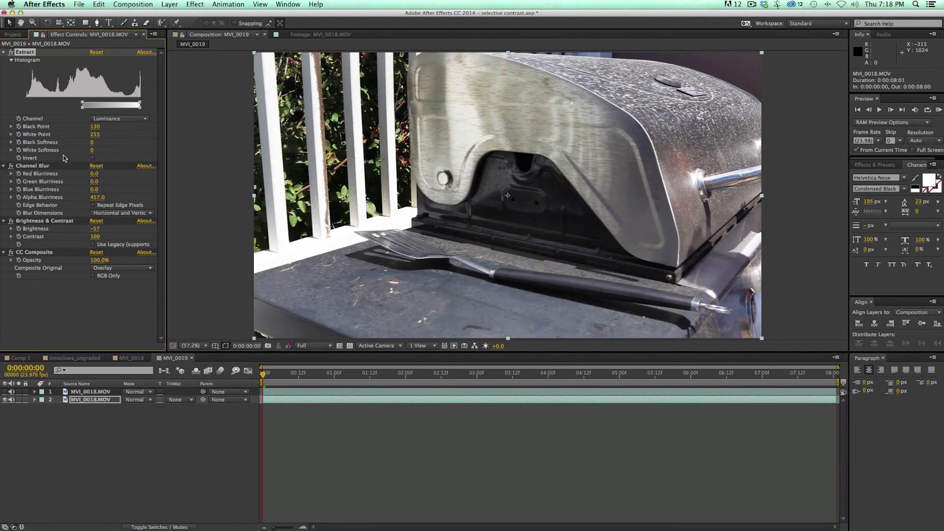
left_click_drag(83, 105, 12, 107)
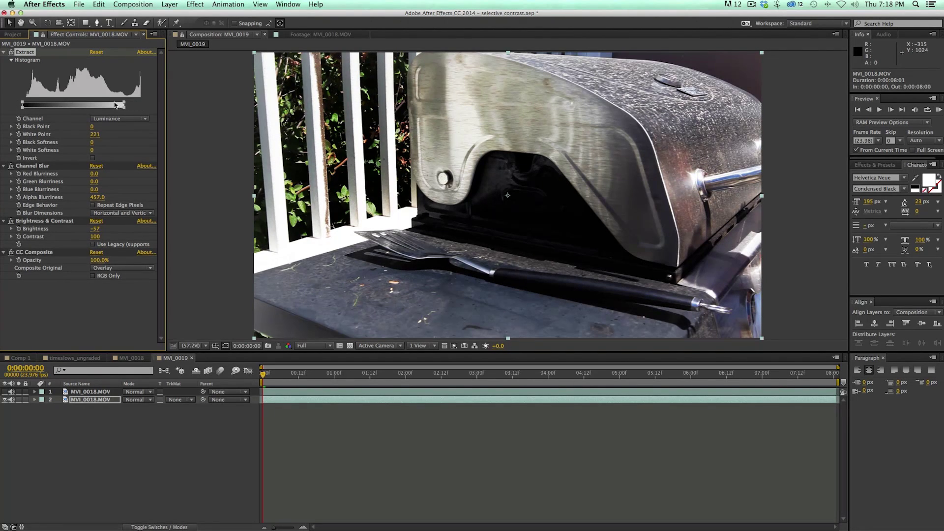
left_click_drag(114, 102, 145, 105)
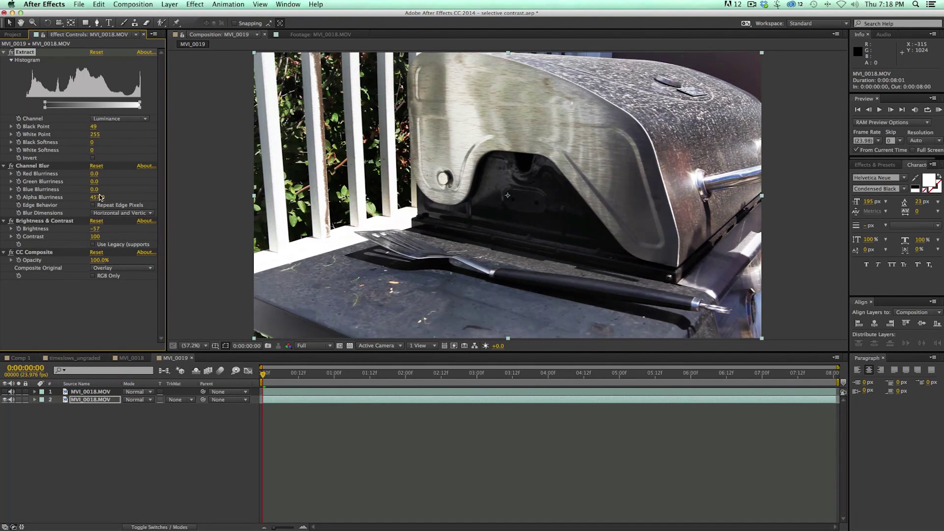
mouse_move(99, 197)
left_mouse_down()
mouse_move(51, 199)
mouse_move(113, 201)
left_mouse_up()
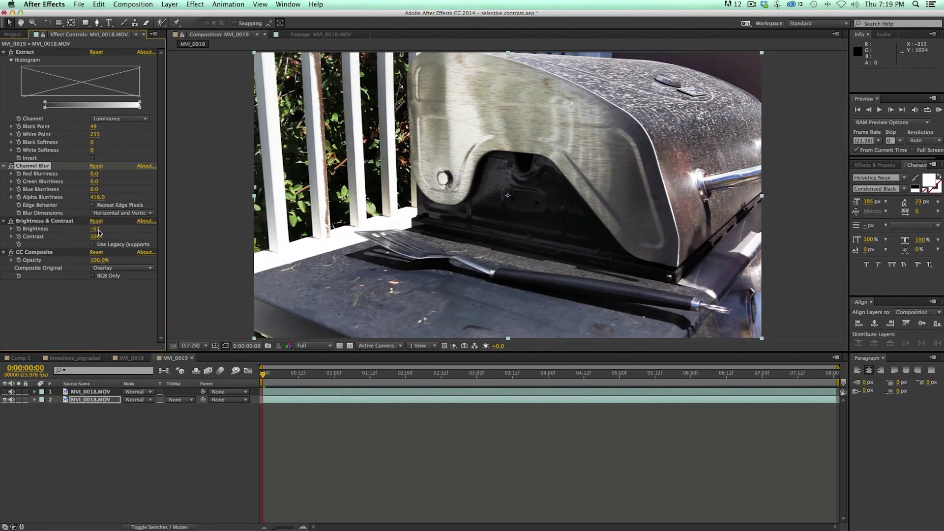
left_click_drag(99, 233, 28, 226)
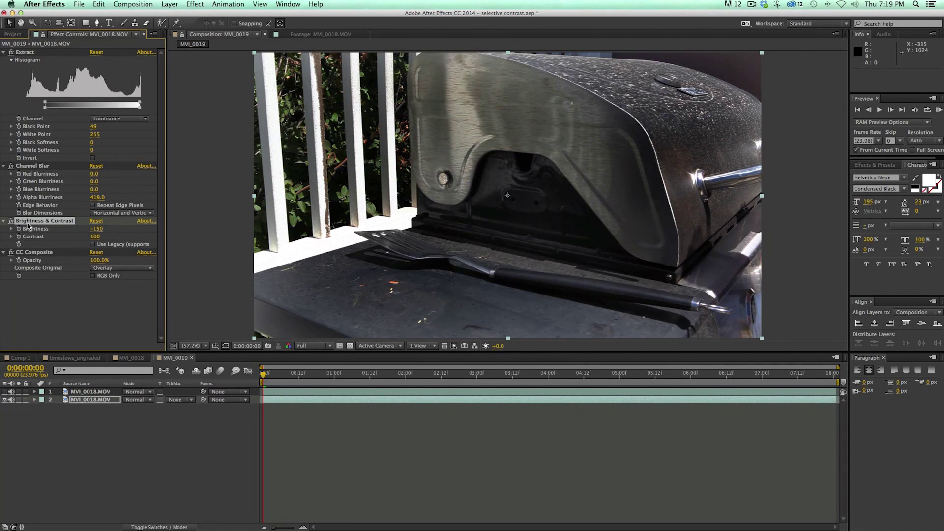
left_click_drag(96, 237, 171, 240)
left_click(4, 52)
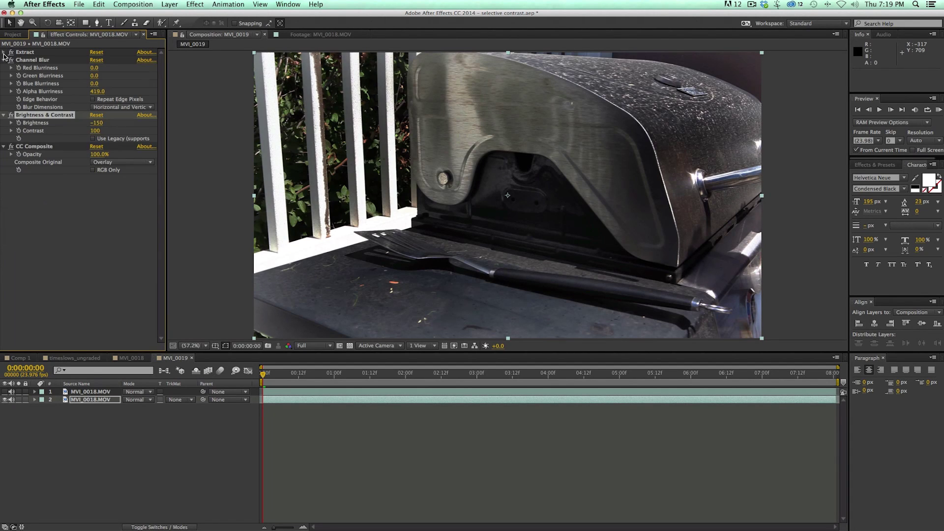
Step: Collapse the effects and add a Slider Control named Drama
left_click(4, 59)
left_click(3, 68)
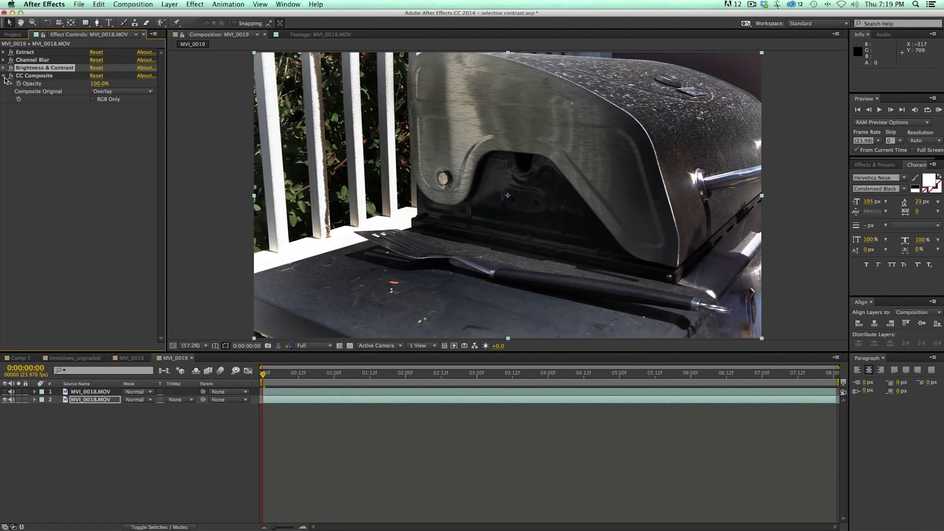
left_click(3, 75)
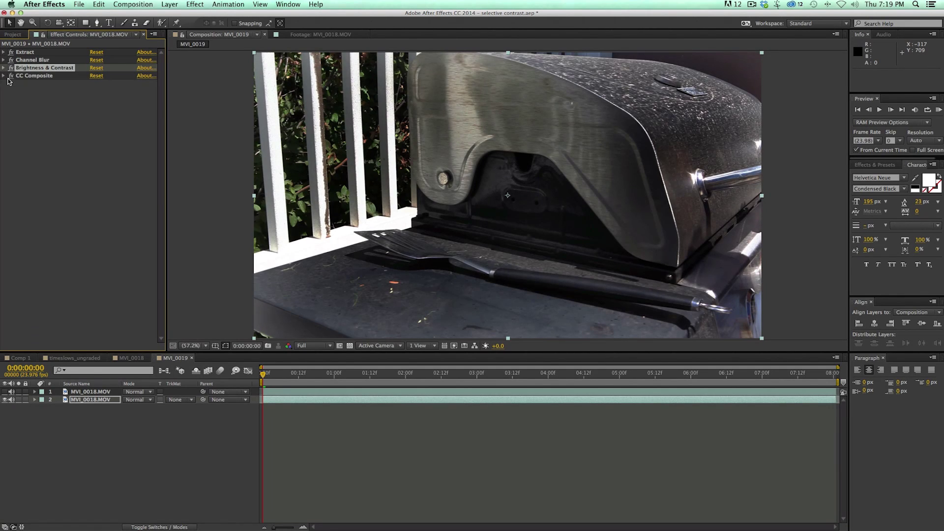
left_click(196, 4)
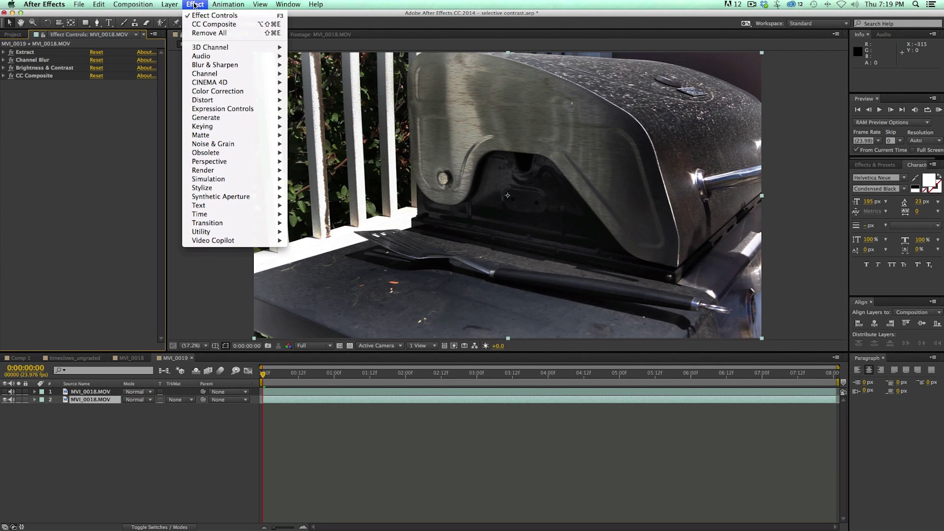
mouse_move(236, 110)
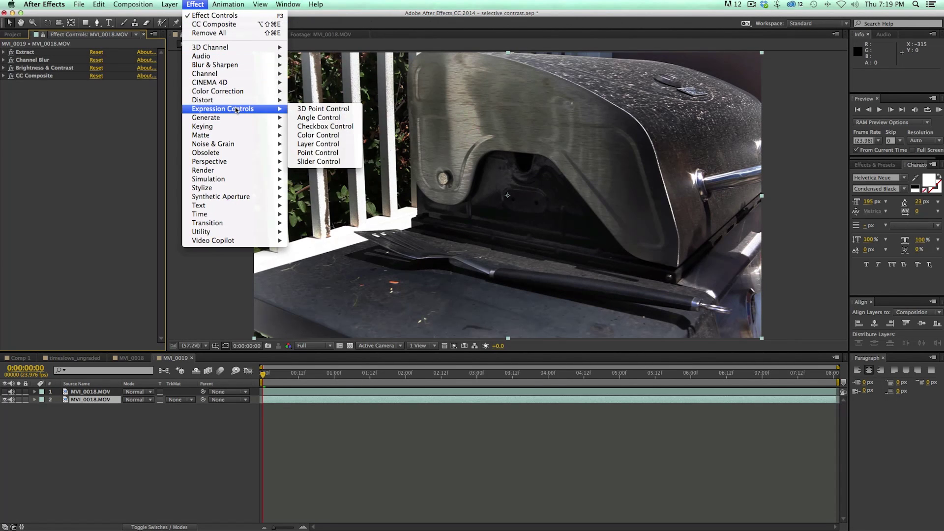
left_click(320, 162)
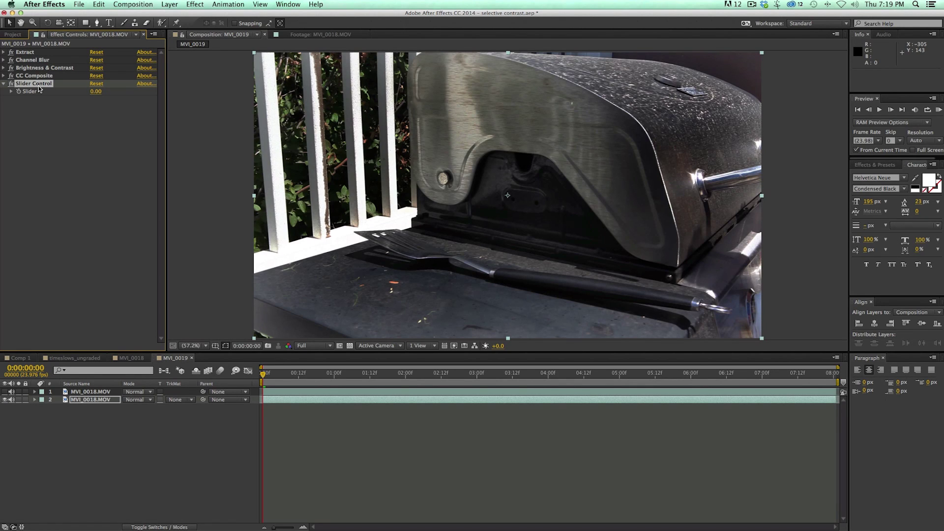
key("Return")
type("Drama")
key("Return")
Step: Duplicate the slider three times, naming copies Shadow cutoff, Highlight cutoff and Matte Feather
key("ctrl+d")
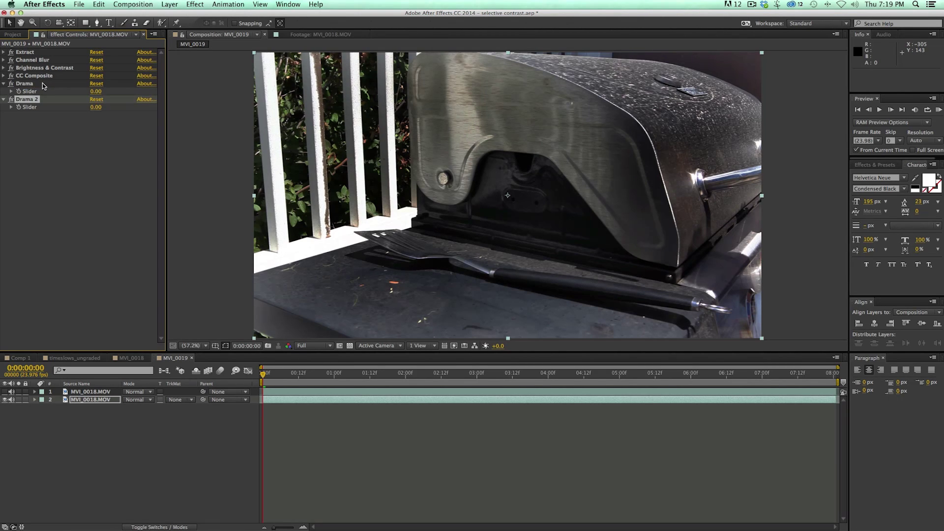
key("Return")
type("Shadow cu")
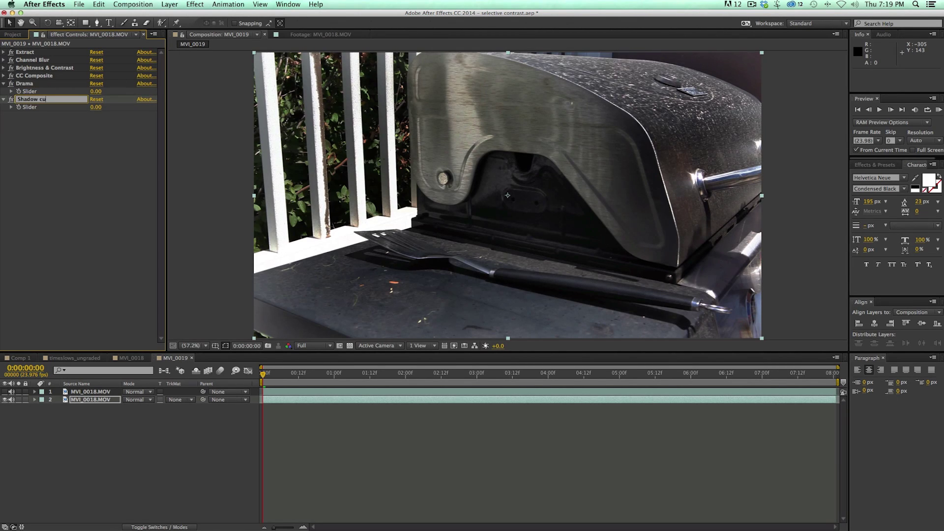
type("toff")
key("Return")
key("ctrl+d")
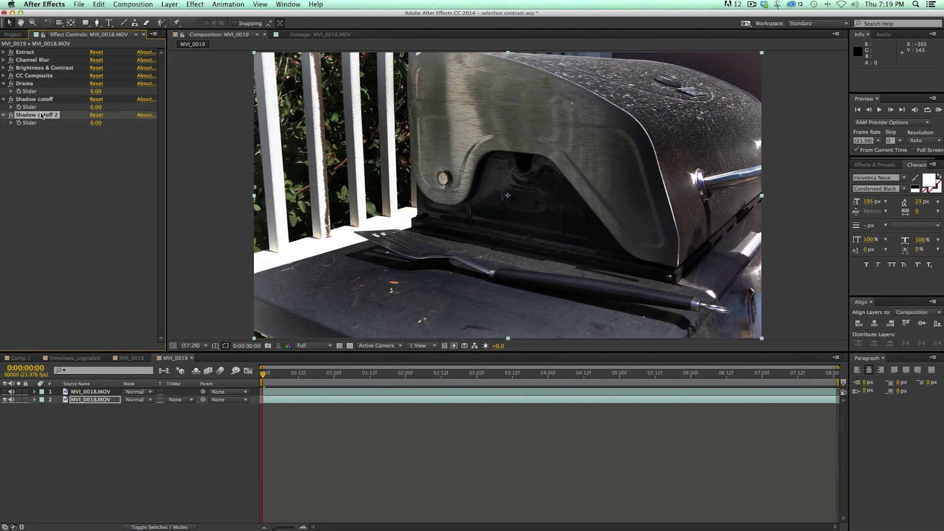
key("Return")
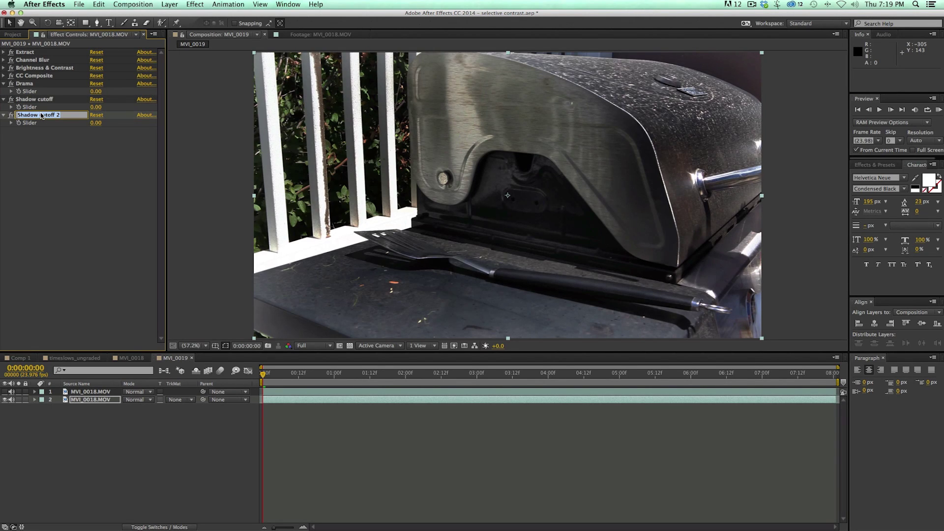
type("S")
type("ighlight cuto")
key("Return")
key("ctrl+d")
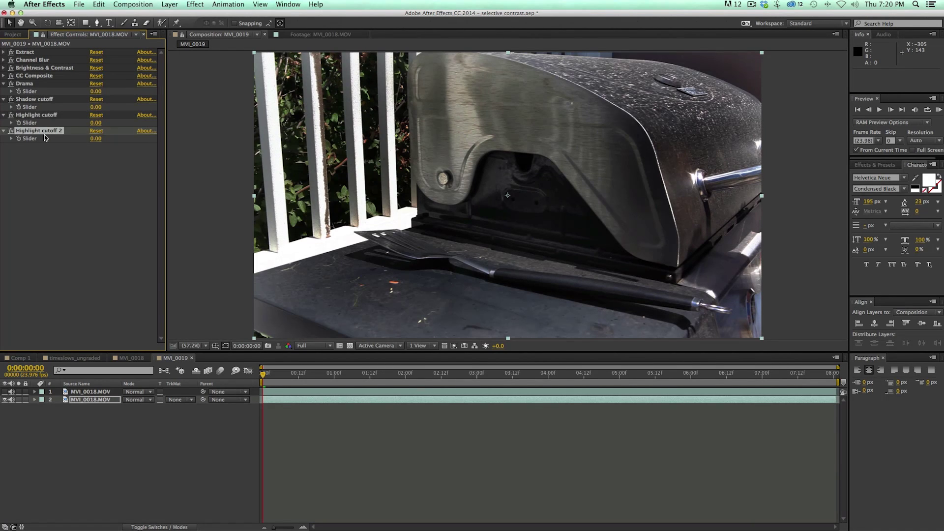
key("Return")
type("Matte")
type(" Feta")
key("BackSpace")
key("BackSpace")
type("ather")
key("Return")
left_click(41, 83)
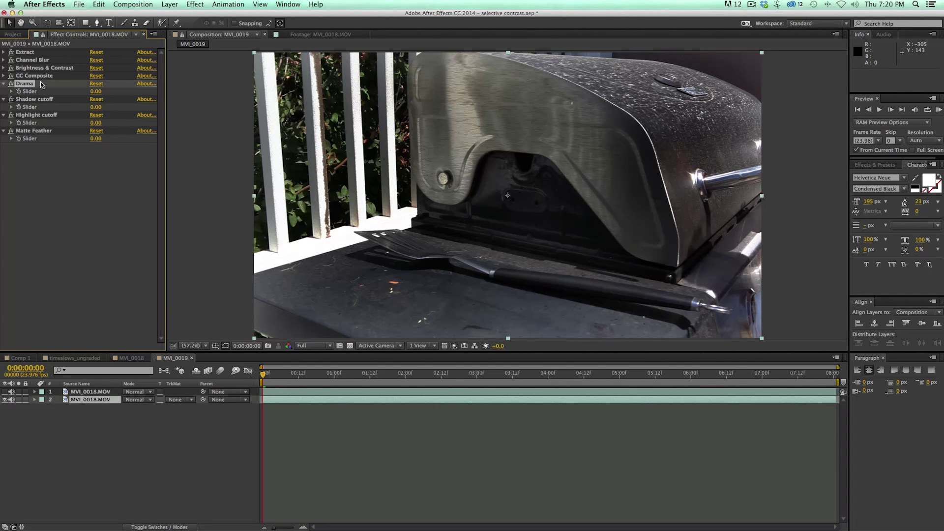
Step: Drag the Drama through Matte Feather sliders above Extract in the stack
left_click(42, 129, "shift")
left_click_drag(30, 83, 50, 51)
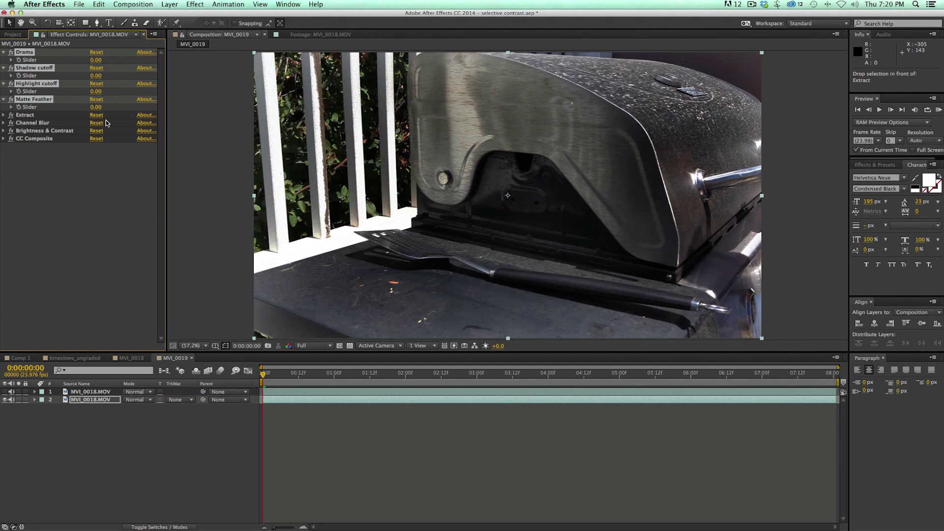
left_click(68, 312)
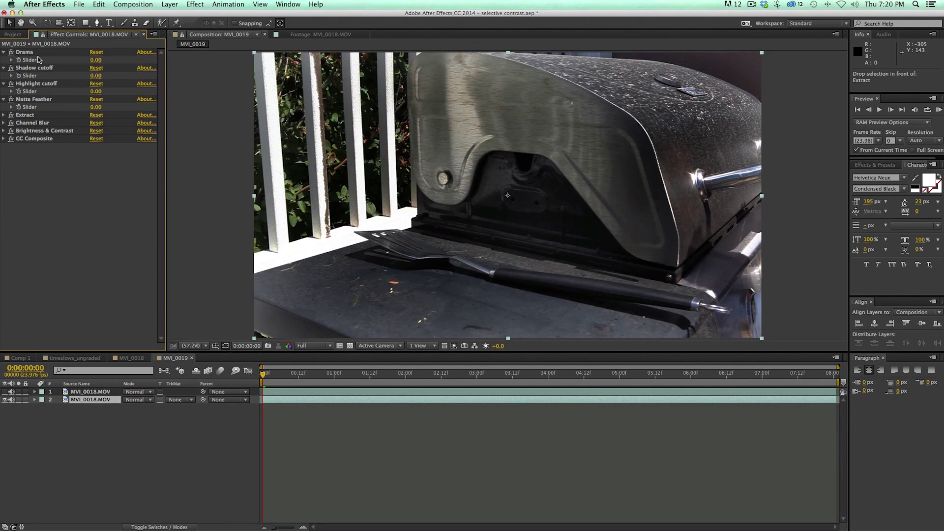
Step: Expand Drama and Brightness & Contrast, and add an expression to Brightness
left_click(11, 60)
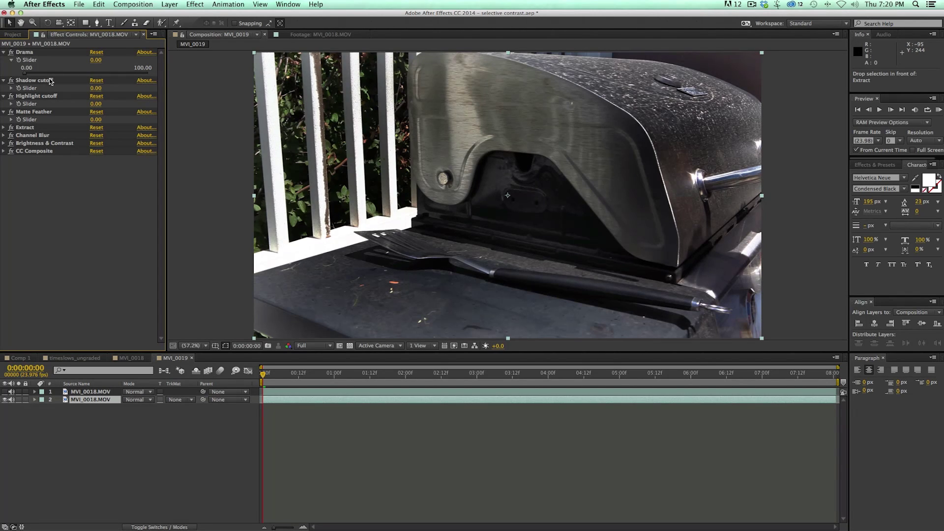
left_click(3, 143)
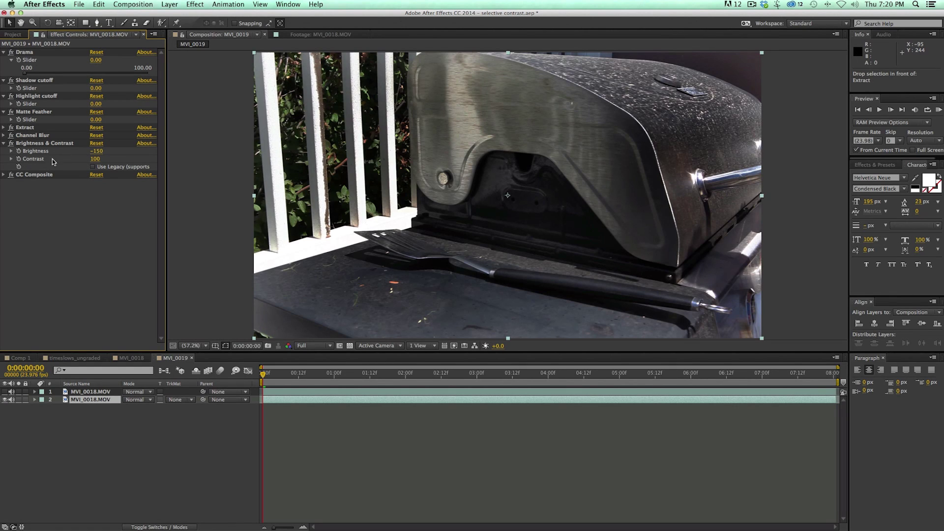
left_click(70, 154)
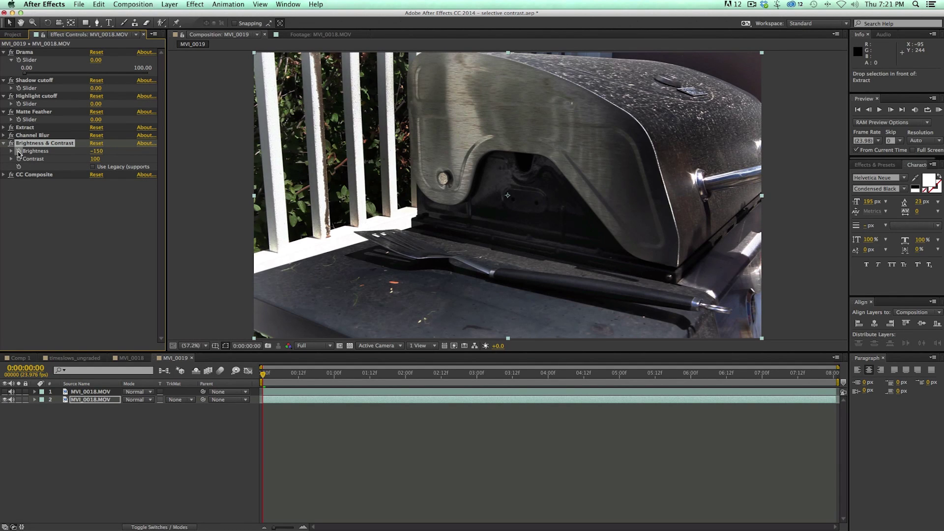
left_click(18, 154, "alt")
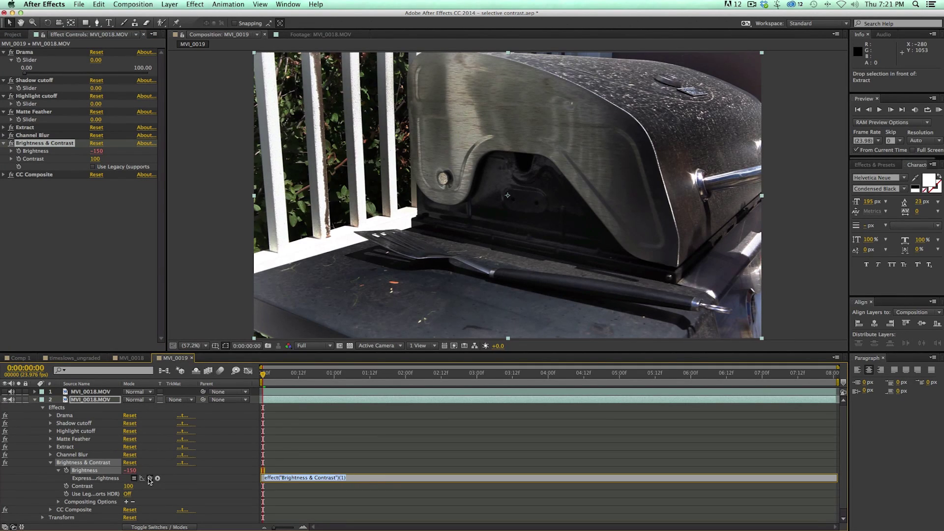
Step: Drive Brightness with the Drama slider times -1.5, then raise Drama to 100 to test it
left_click_drag(150, 480, 98, 61)
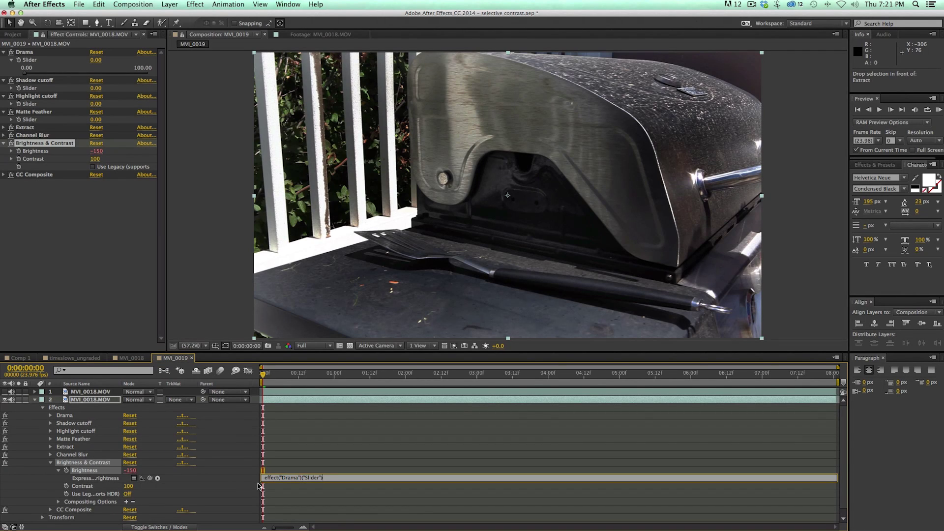
type("*")
left_click(337, 456)
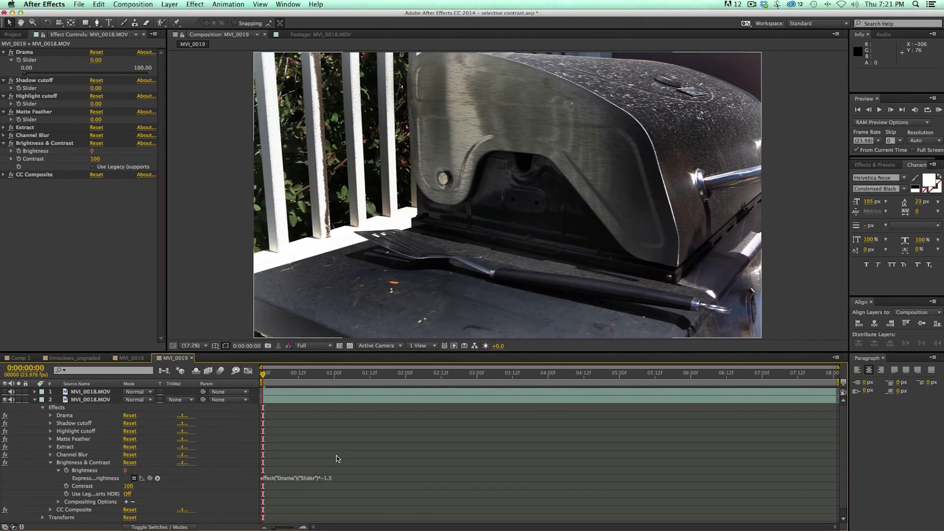
left_click(25, 72)
left_click_drag(69, 73, 155, 79)
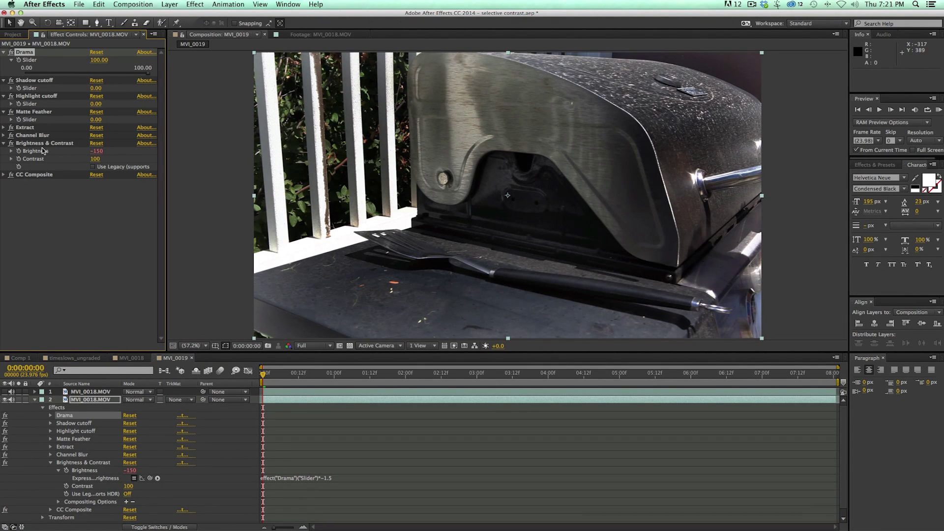
Step: Link Contrast directly to the Drama slider and try different Drama amounts
left_click(18, 159, "alt")
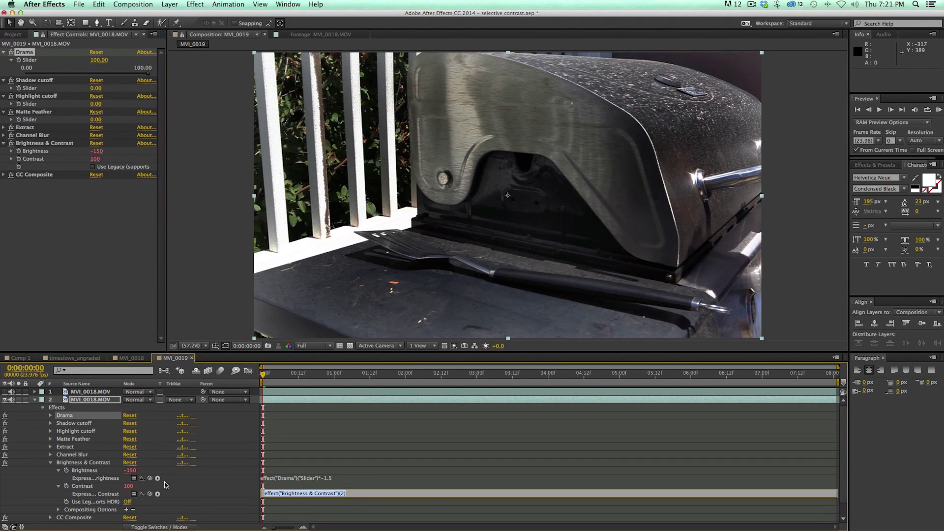
left_click_drag(150, 494, 158, 385)
left_click_drag(108, 100, 101, 70)
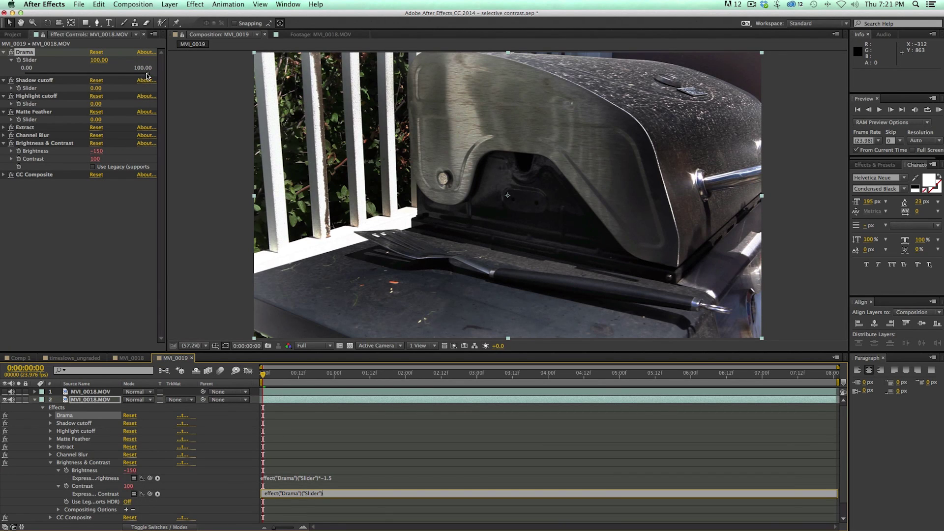
mouse_move(147, 74)
left_mouse_down()
mouse_move(43, 73)
mouse_move(154, 77)
left_mouse_up()
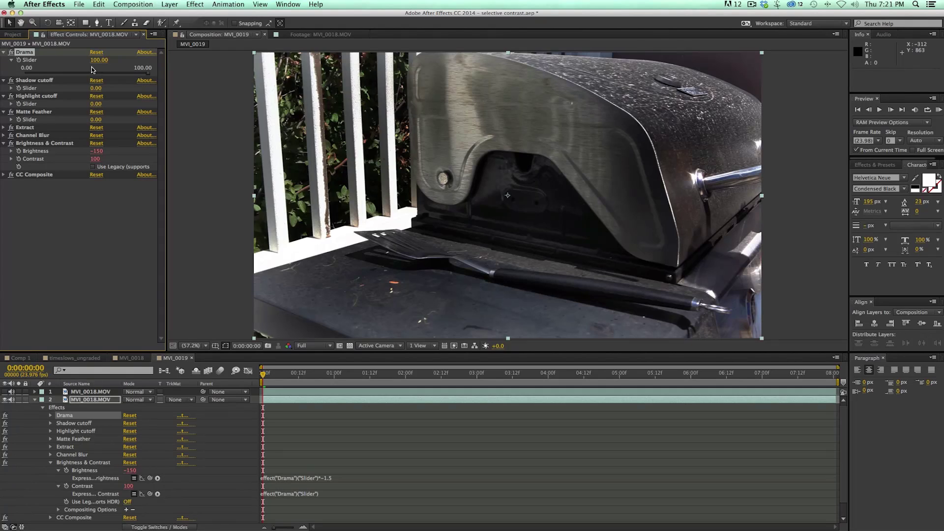
Step: Link Extract's Black Point to the Shadow cutoff slider times 2.55, then raise Shadow cutoff to test
left_click(4, 128)
mouse_move(45, 181)
left_mouse_down()
mouse_move(57, 180)
mouse_move(49, 180)
left_mouse_up()
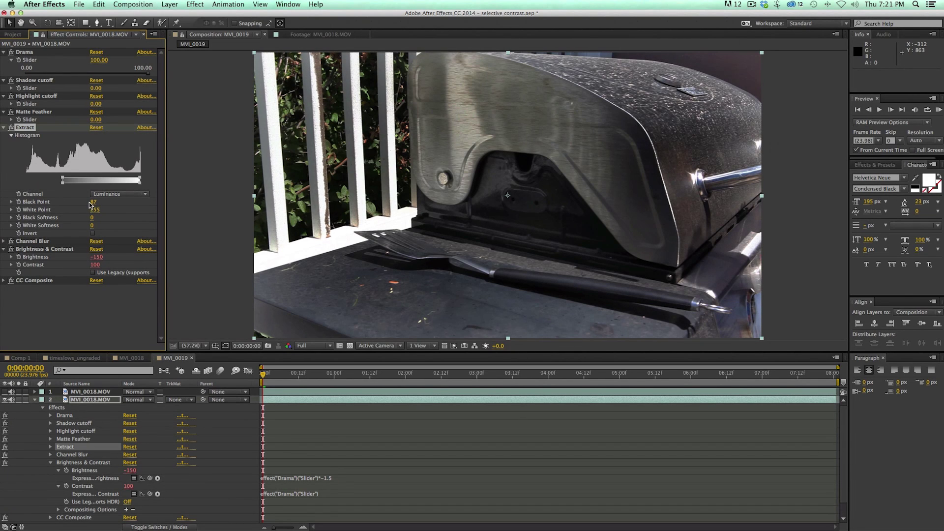
left_click_drag(63, 181, 11, 185)
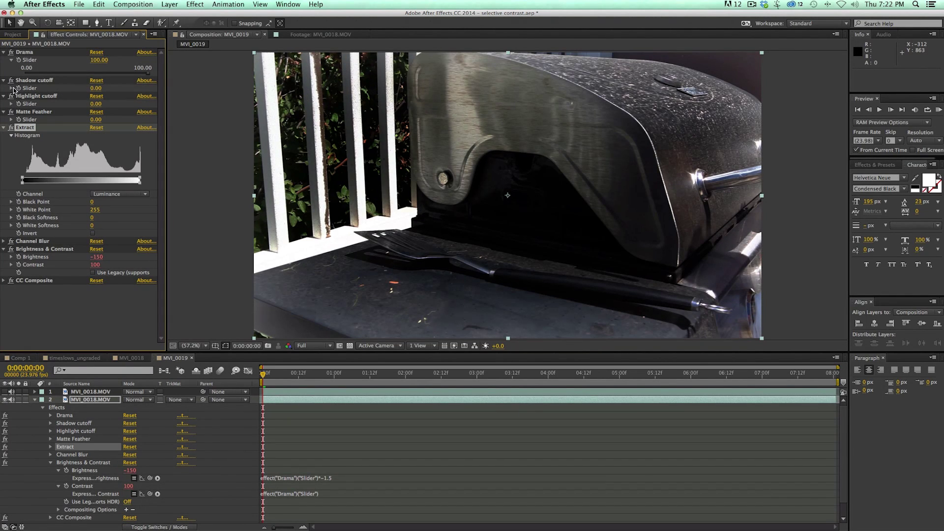
left_click(12, 88)
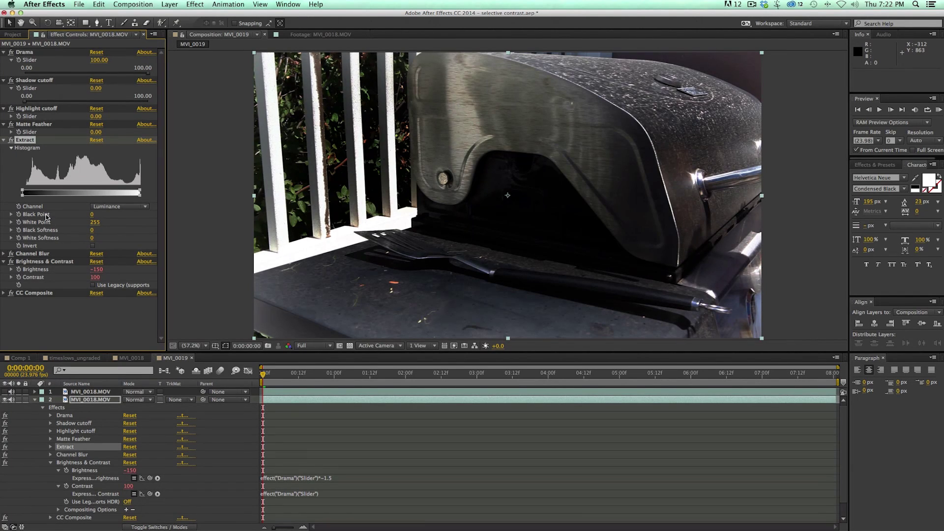
left_click(19, 214, "alt")
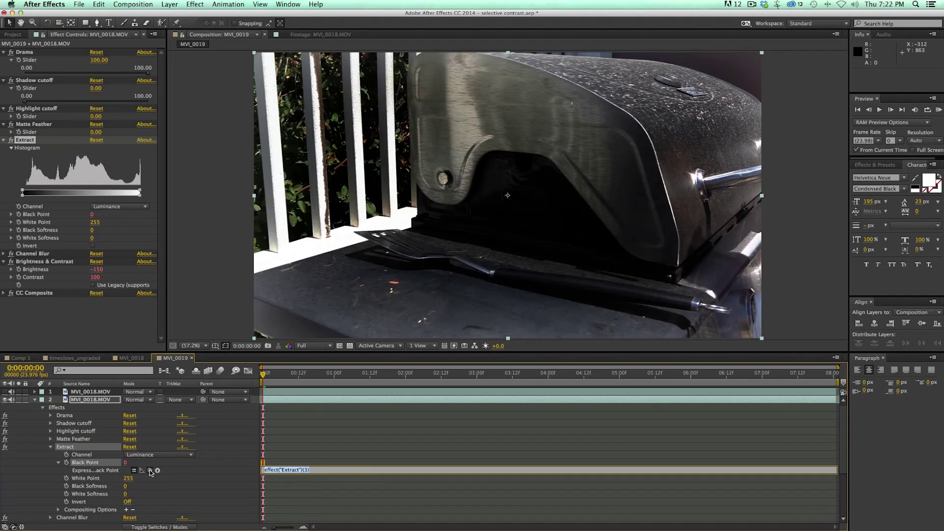
left_click_drag(150, 470, 34, 89)
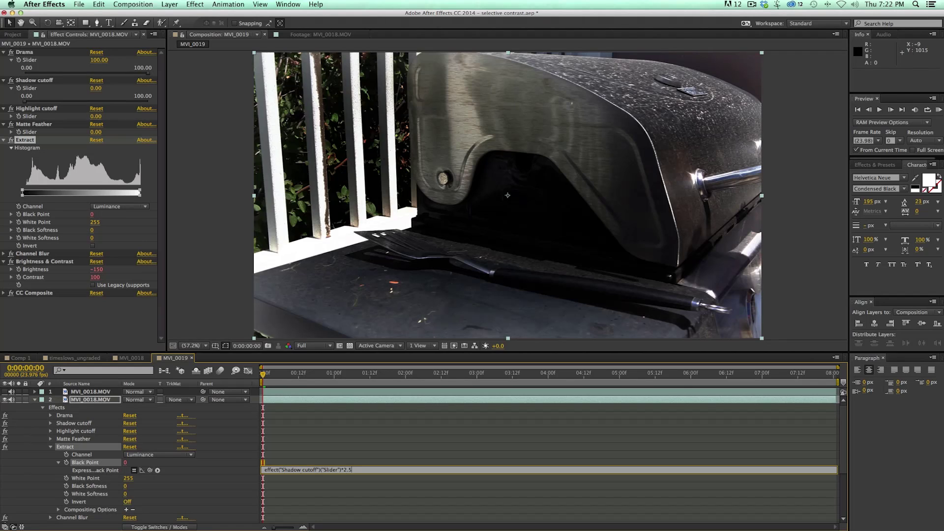
left_click_drag(33, 99, 74, 192)
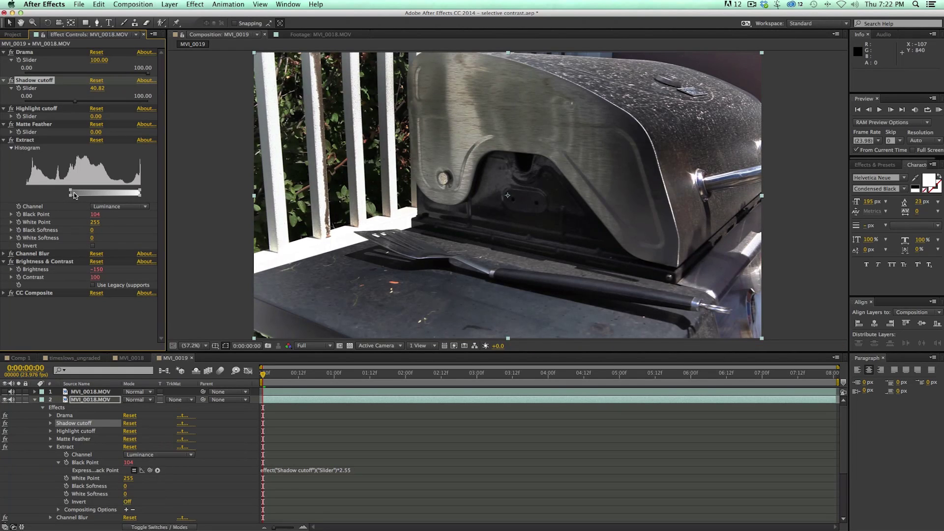
Step: Link Extract's White Point to Highlight cutoff times 2.55, then test Shadow and Highlight cutoff values
left_click(18, 222, "alt")
left_click_drag(150, 486, 38, 118)
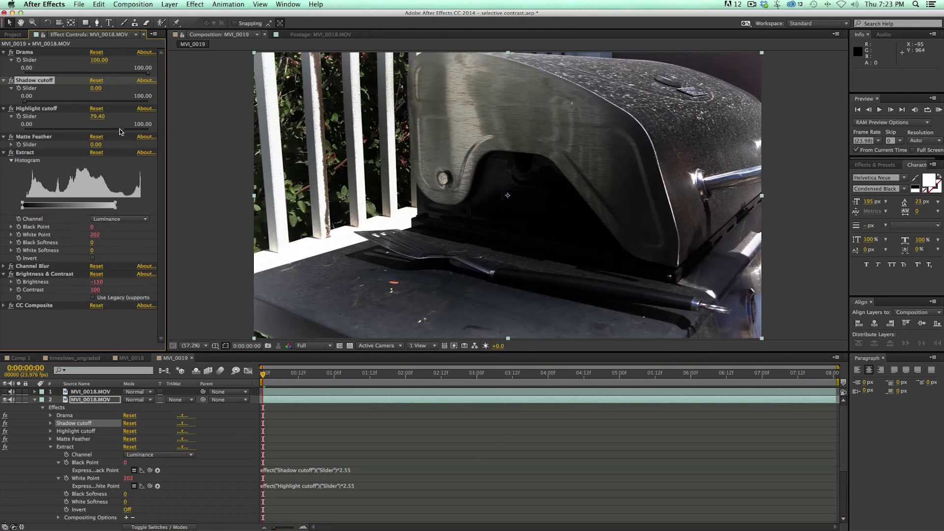
mouse_move(120, 129)
left_mouse_down()
mouse_move(159, 131)
mouse_move(110, 130)
left_mouse_up()
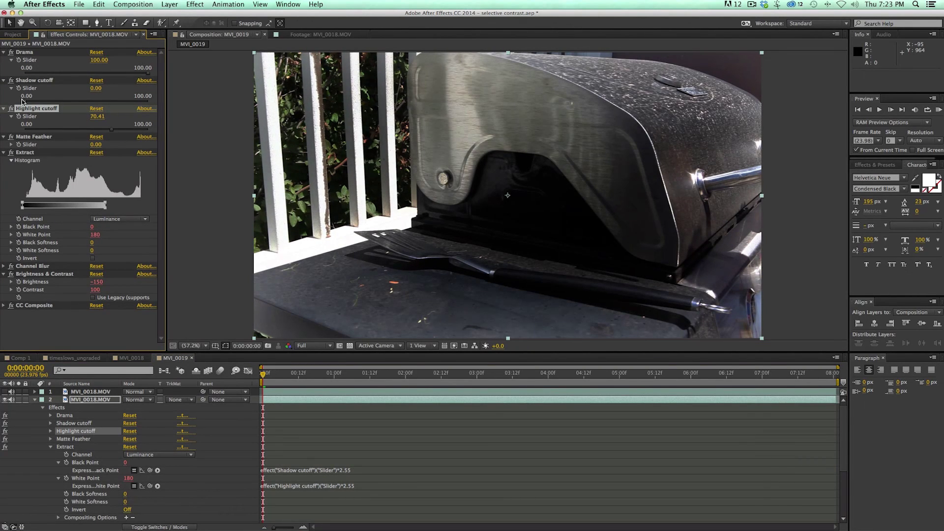
left_click_drag(24, 102, 149, 130)
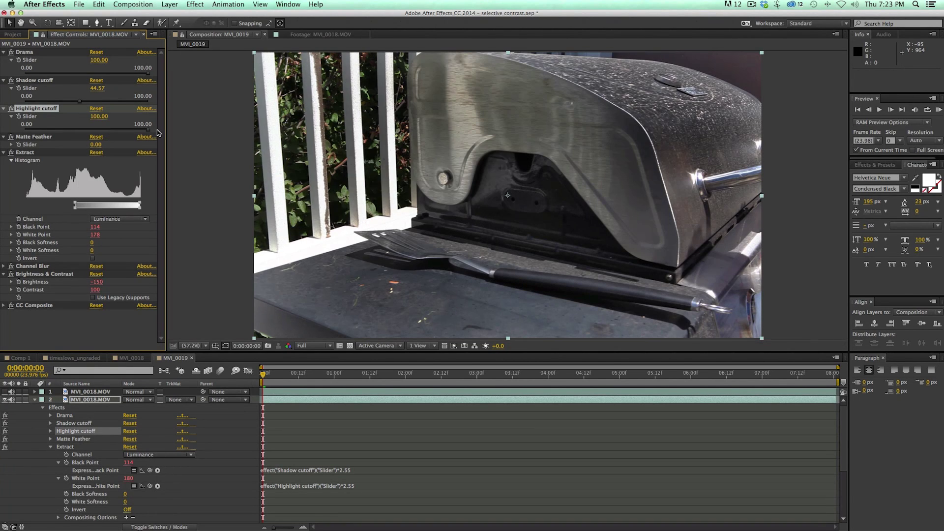
left_click_drag(80, 101, 105, 101)
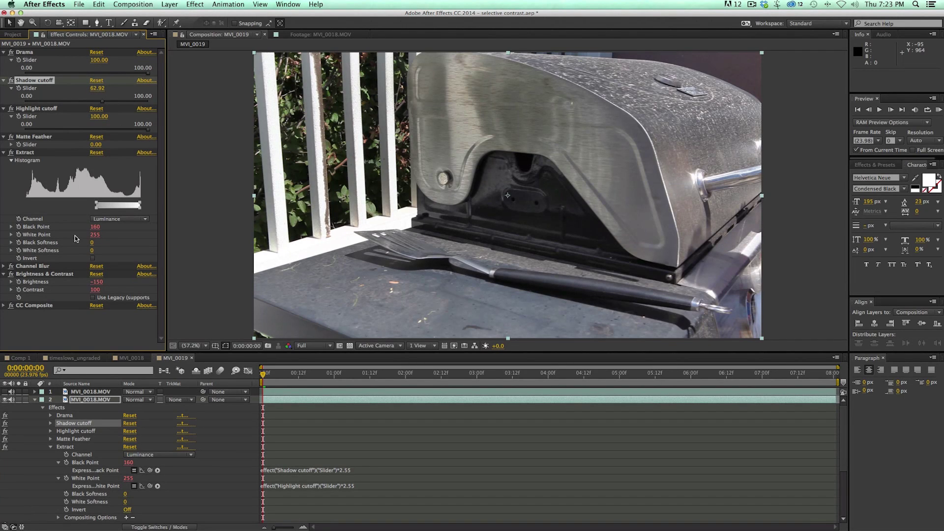
Step: Drive Channel Blur's Alpha Blurriness with the Matte Feather slider times 4
left_click(4, 266)
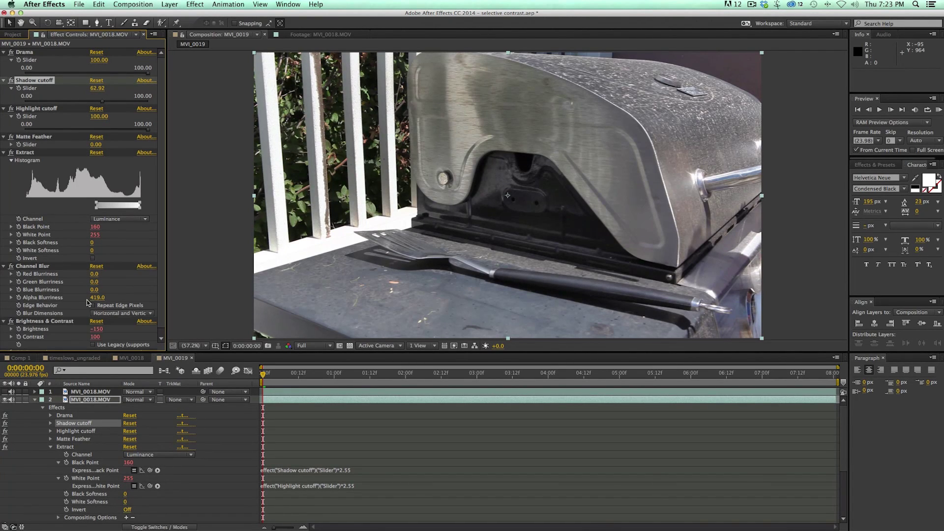
left_click(18, 298, "alt")
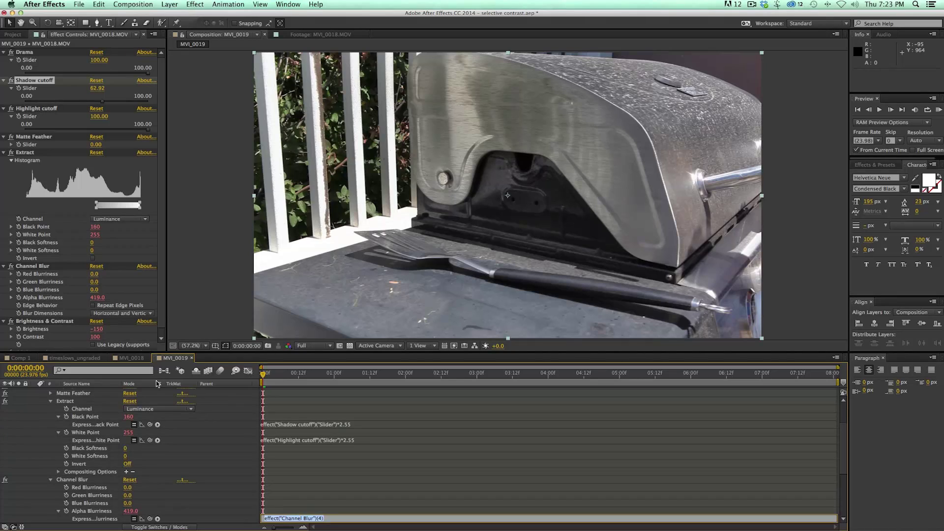
mouse_move(150, 519)
left_mouse_down()
mouse_move(99, 165)
mouse_move(38, 156)
mouse_move(30, 146)
left_mouse_up()
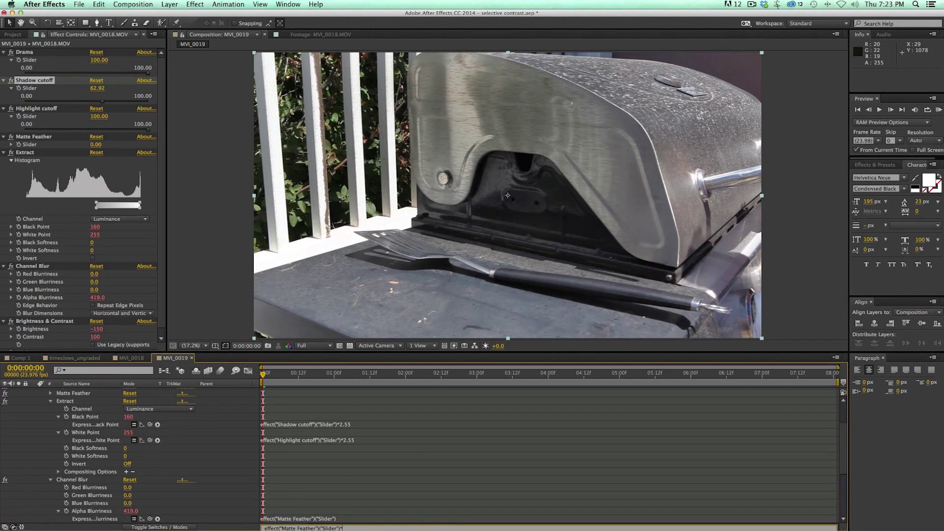
left_click(378, 499)
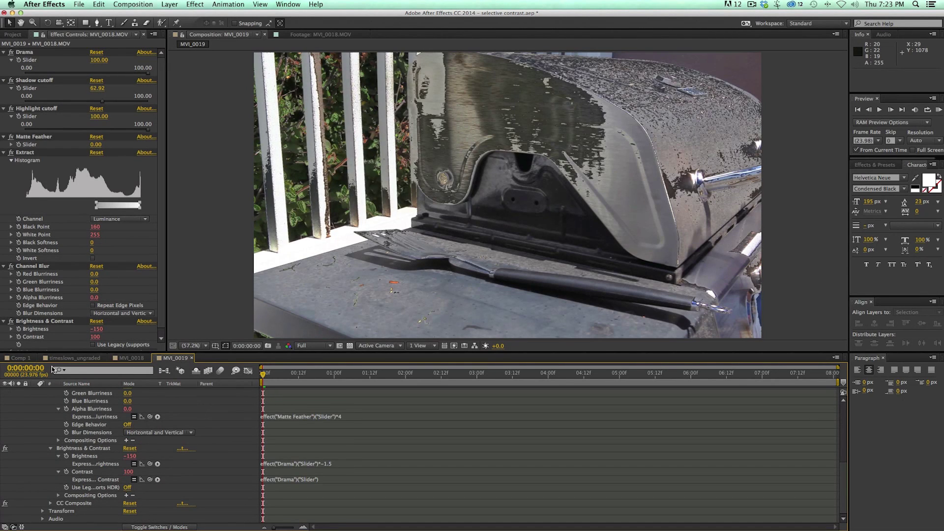
scroll(44, 401, "up", 8)
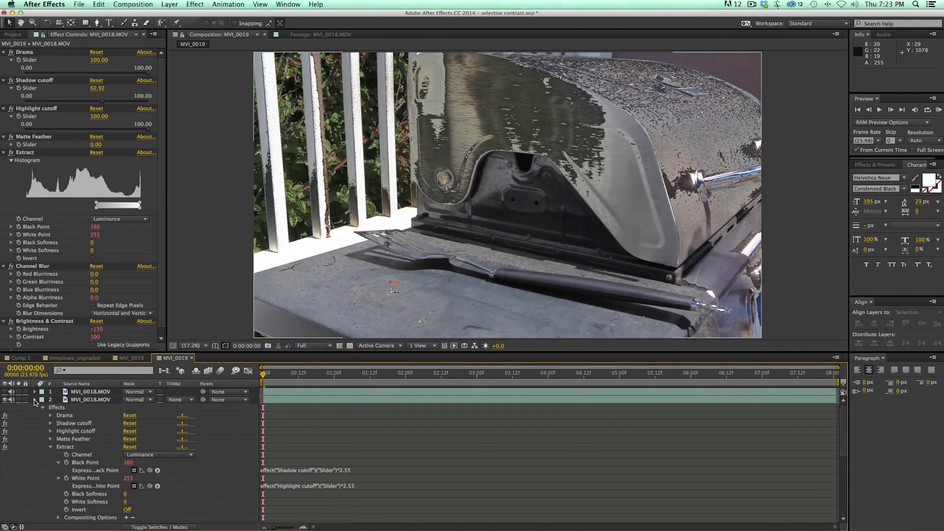
Step: Raise Matte Feather to 82.40, lower Highlight cutoff to 75.28, and hide the graded top layer
left_click(35, 399)
left_click(6, 168)
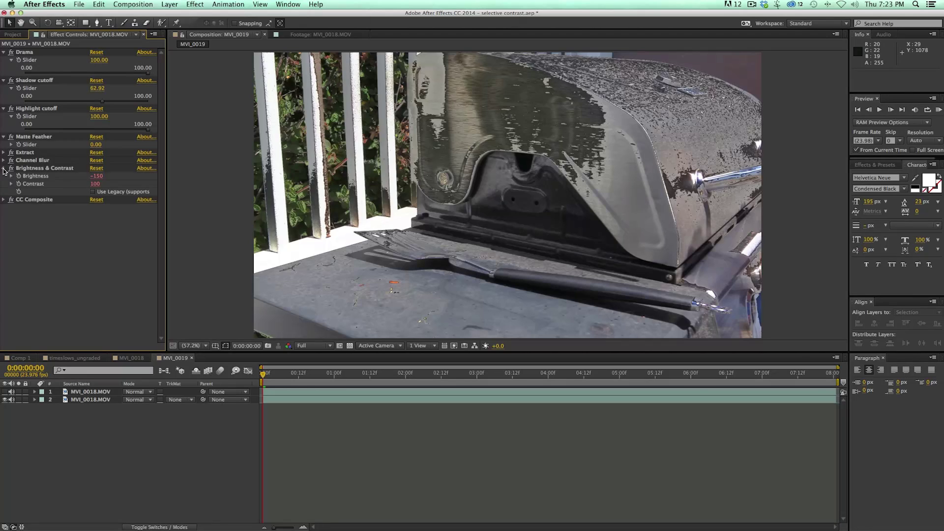
left_click(5, 169)
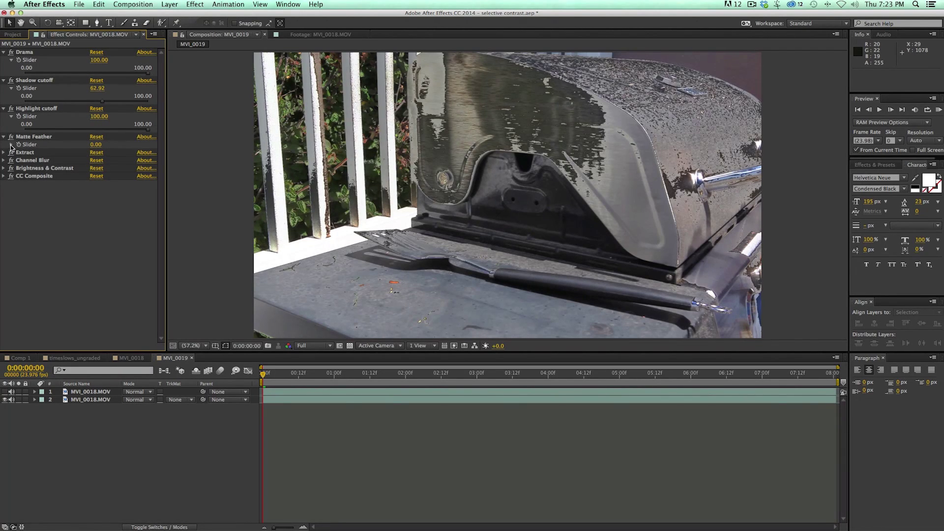
left_click(11, 144)
left_click_drag(27, 157, 79, 104)
left_click_drag(148, 130, 120, 126)
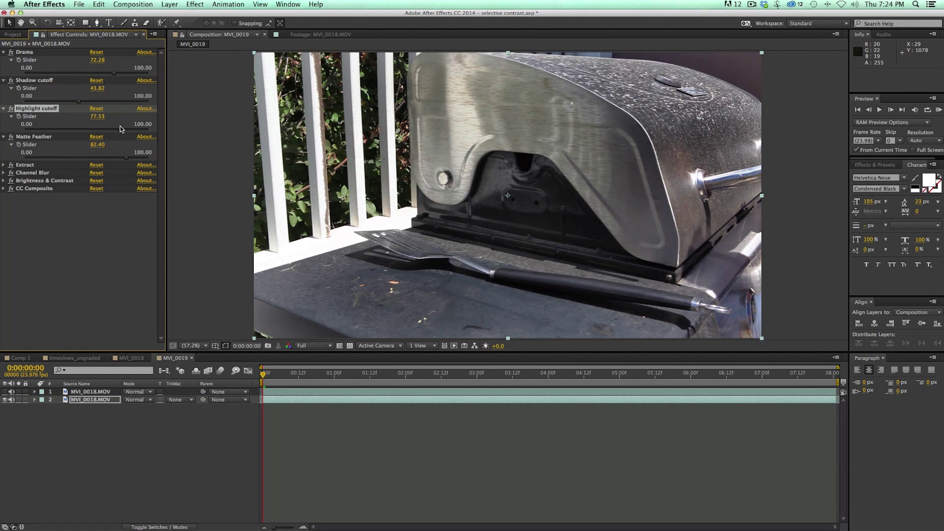
left_click(6, 394)
left_click(6, 393)
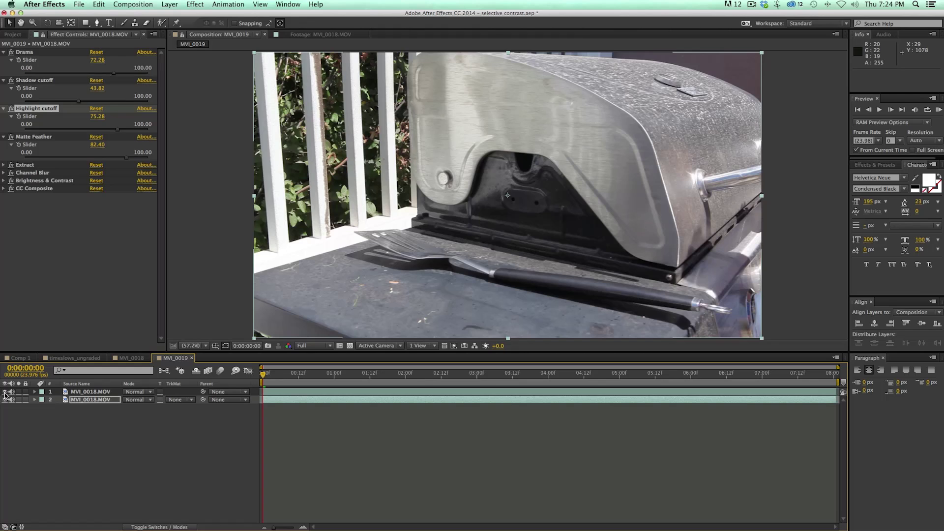
Step: Toggle the graded top layer on and off during playback, stopping at 0:00:02:22
left_click(5, 392)
key("space")
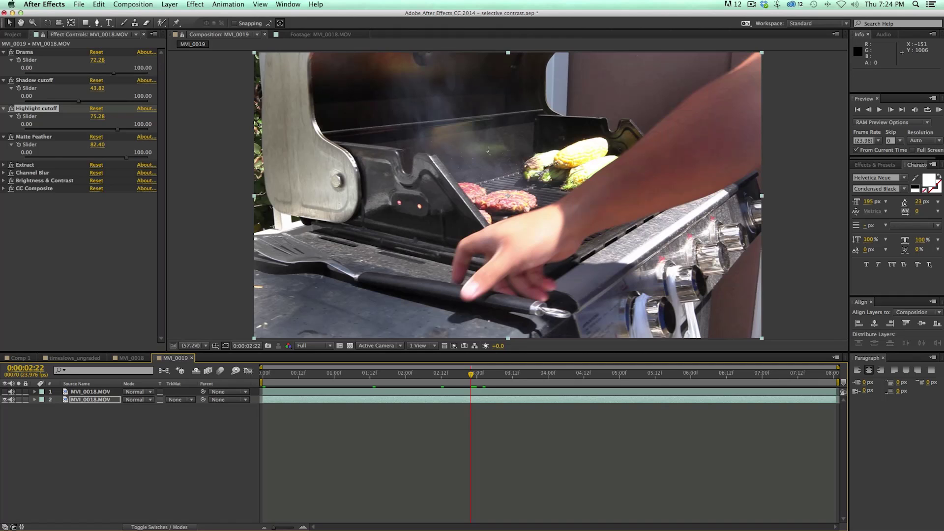
left_click(6, 392)
left_click(6, 392)
left_click(6, 392)
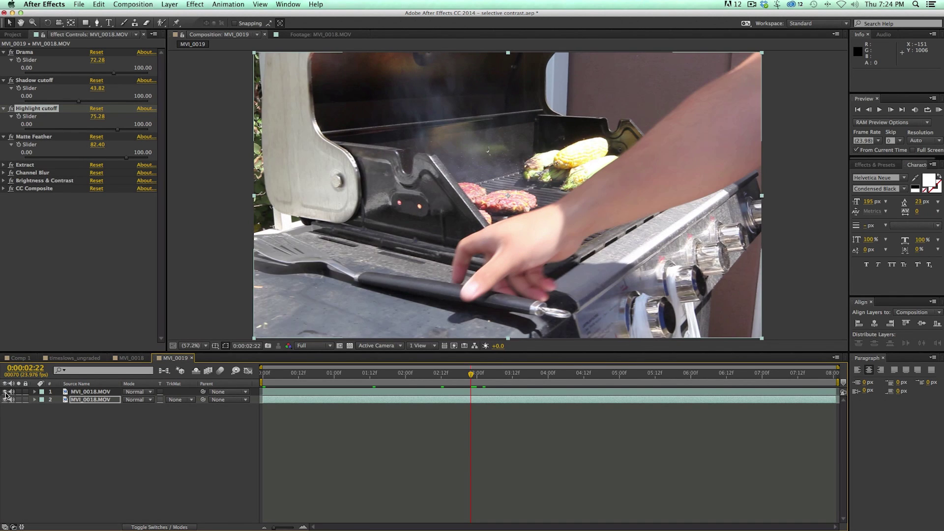
left_click(5, 392)
left_click(5, 392)
left_click(6, 392)
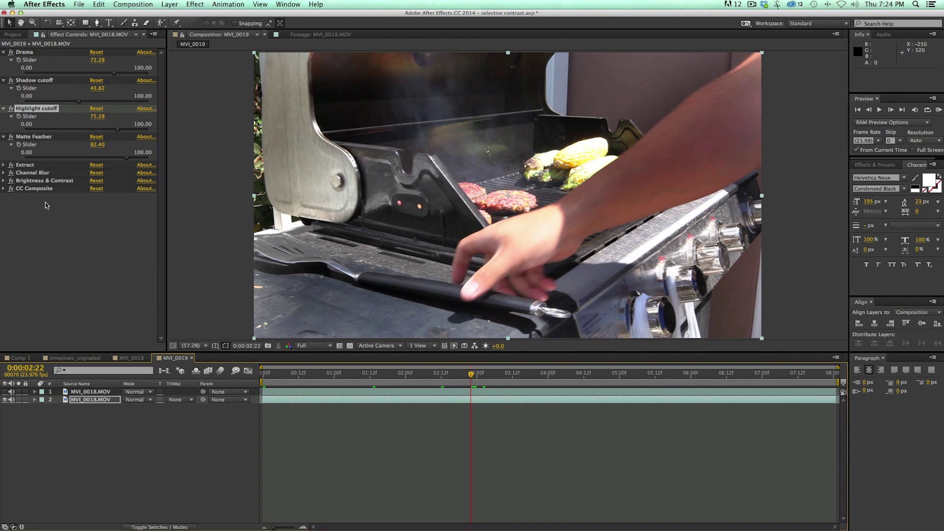
Step: Rename the Extract effect to '_______DONT TOUCH'
left_click(25, 165)
left_click(48, 173)
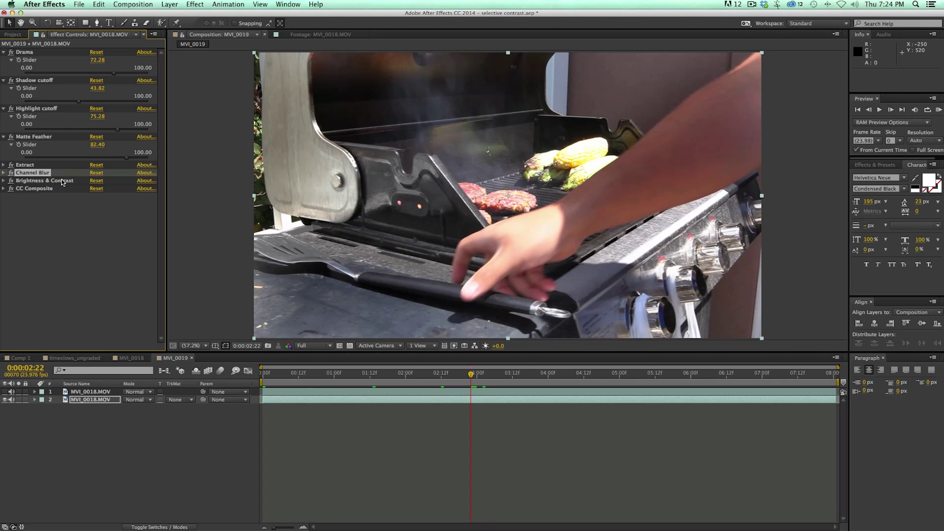
left_click(61, 181)
left_click(62, 189)
left_click(55, 167)
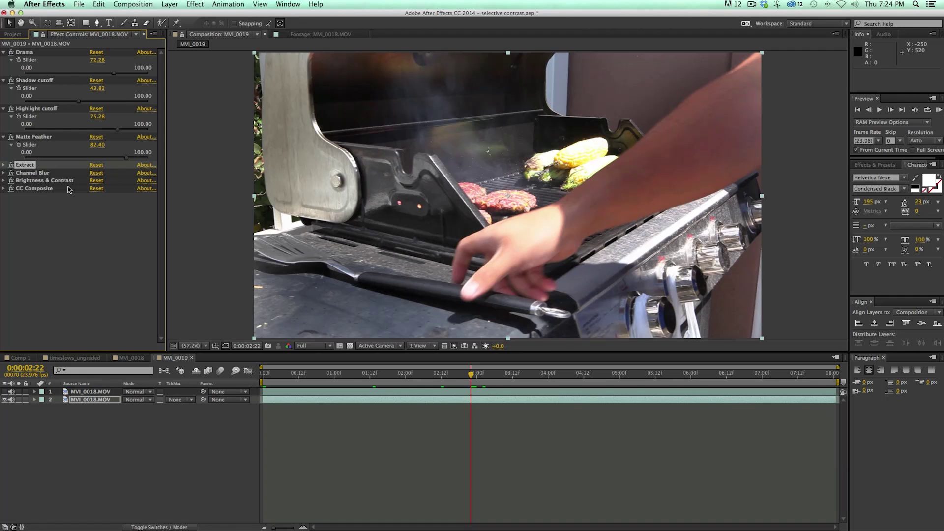
key("Return")
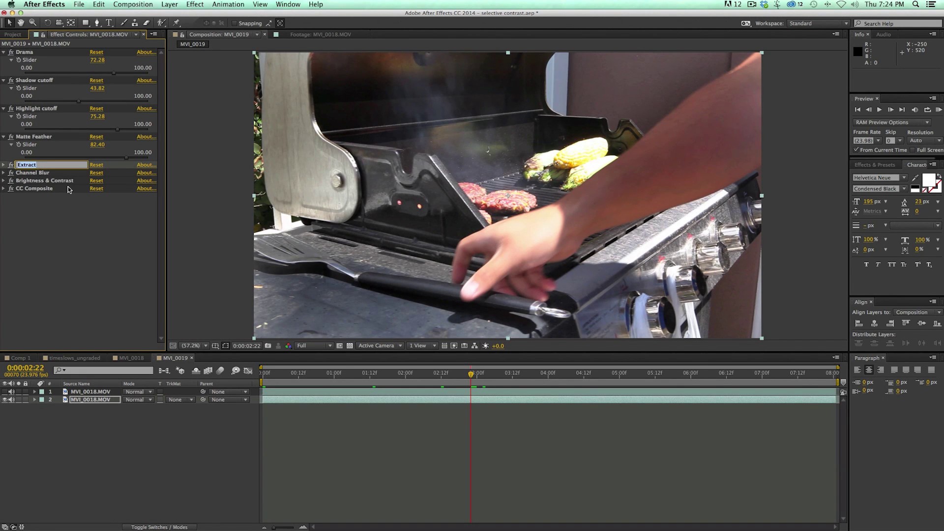
key("BackSpace")
type("_______DONT TOUCH")
Step: Rename Channel Blur and Brightness & Contrast with DONT TOUCH names
left_click(33, 173)
key("Return")
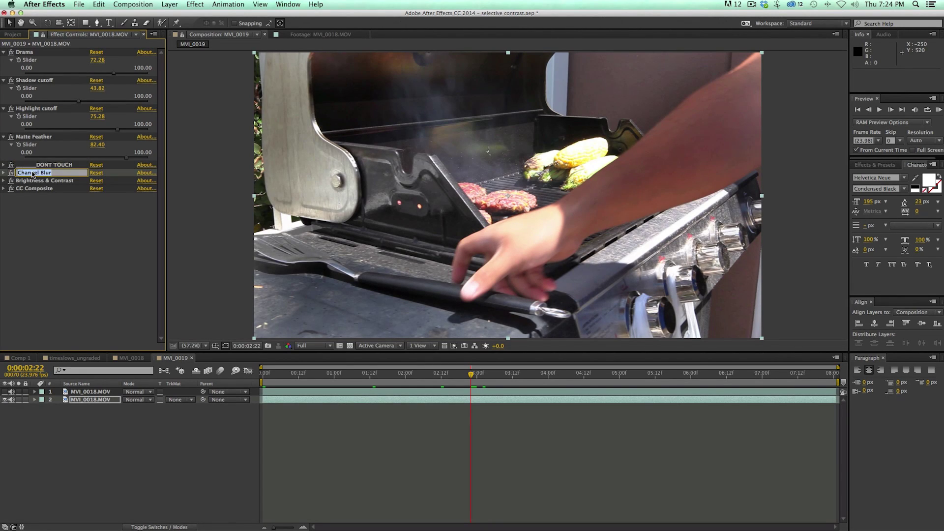
type("___")
type("_____DONT TOUCH")
left_click(67, 180)
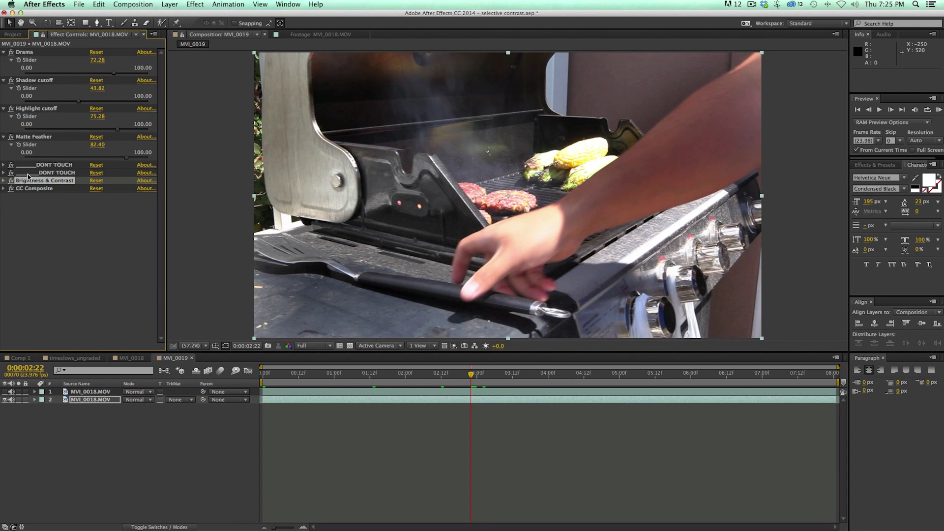
key("Return")
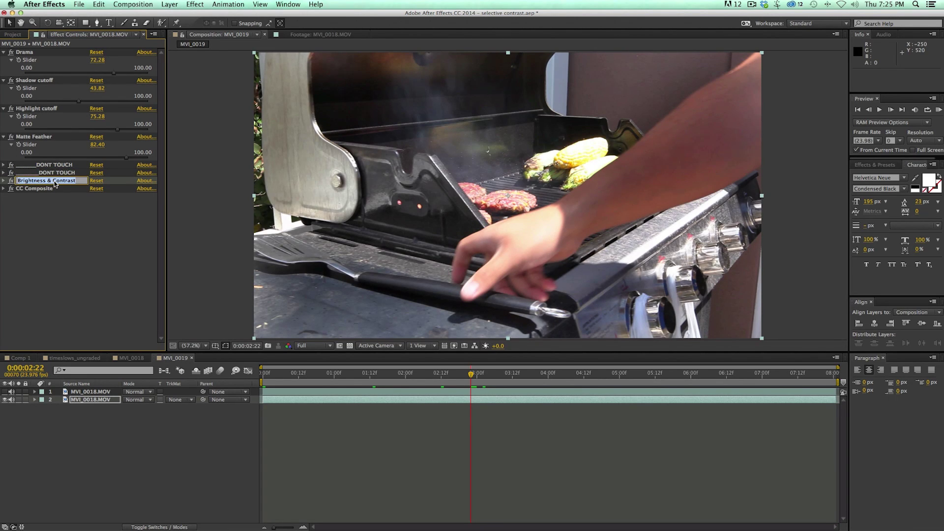
key("BackSpace")
type("_________DONT TOUCH")
Step: Rename CC Composite to '__________DONT TOUCH'
left_click(37, 187)
key("Return")
type("____")
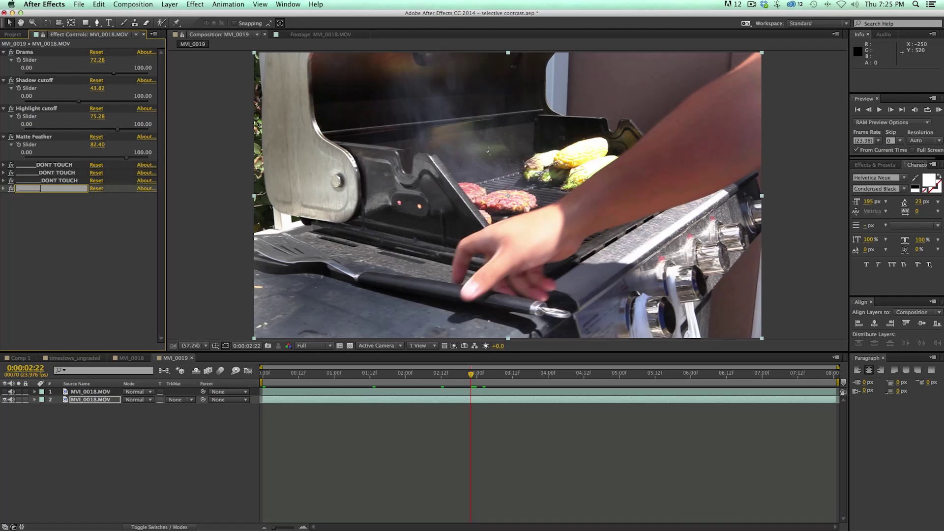
type("______DONT TOUCH")
key("Return")
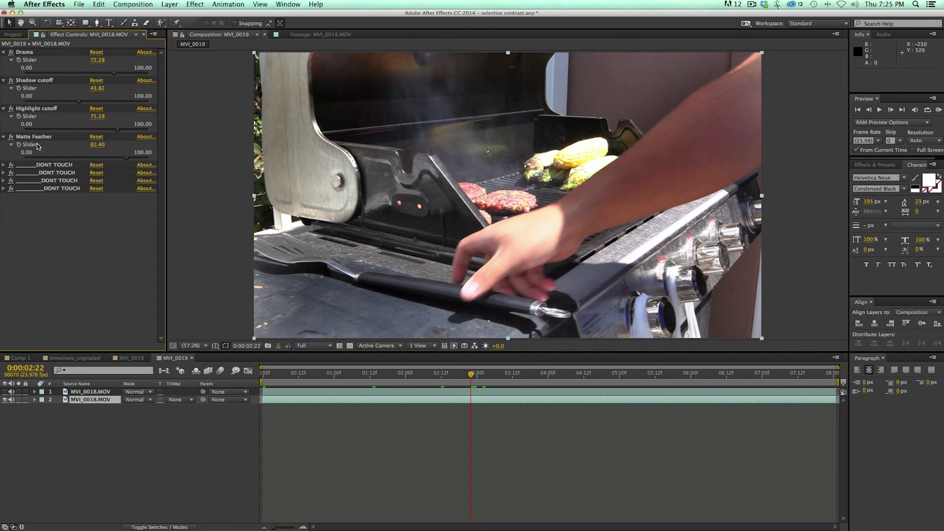
left_click(65, 189)
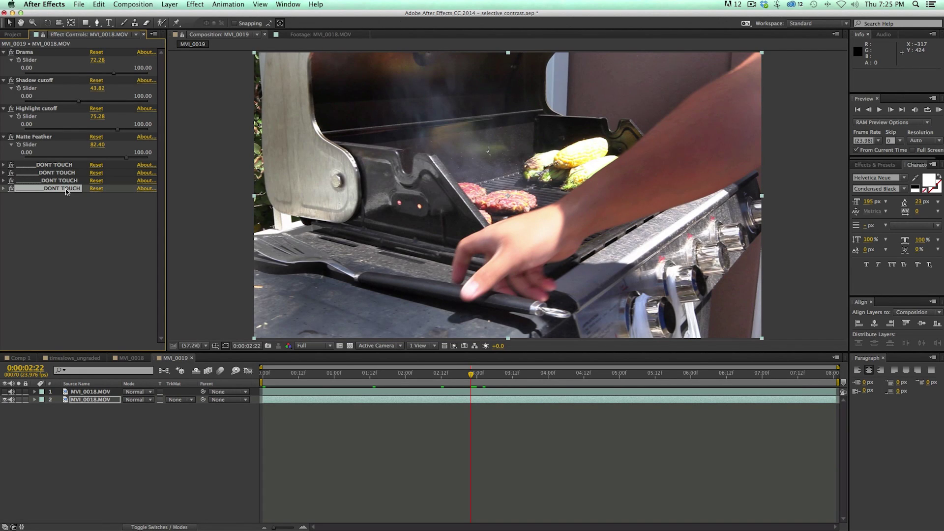
Step: Select all eight effects and save them as the 'Selective Contrast' animation preset
left_click(46, 54, "shift")
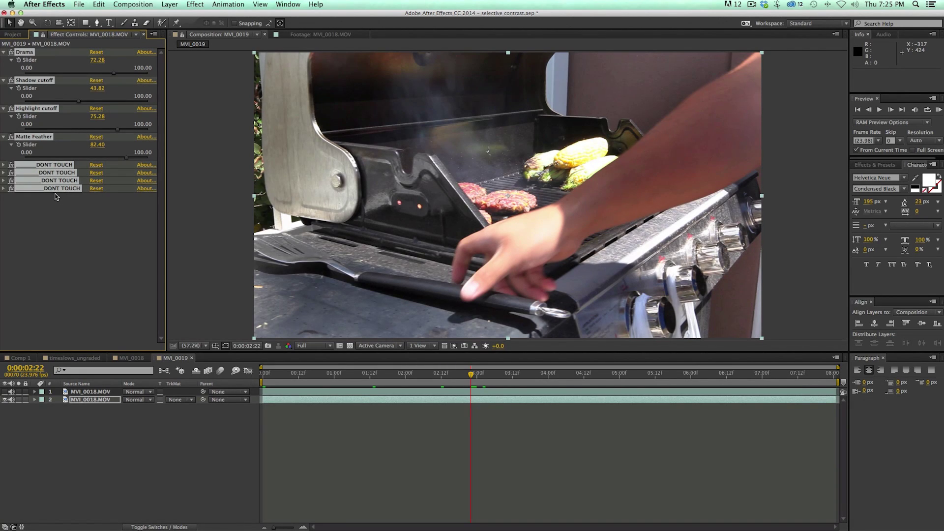
left_click(199, 6)
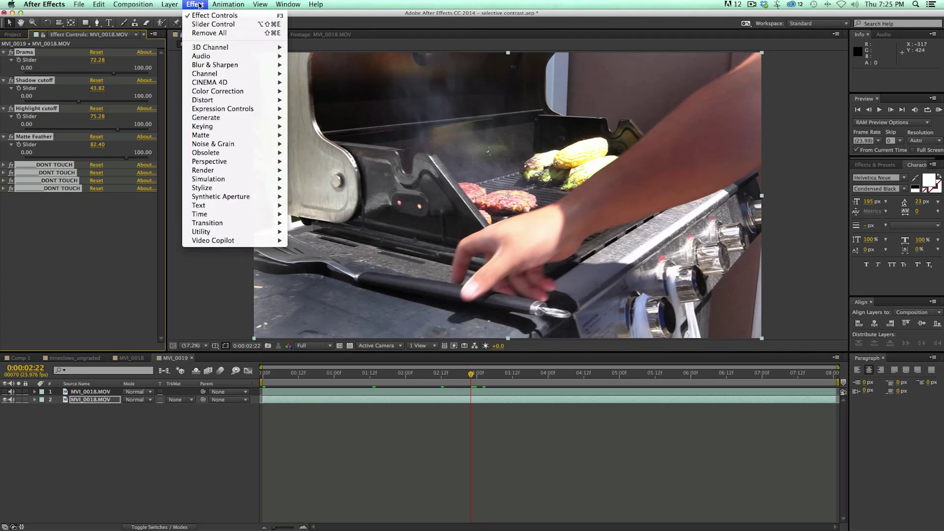
mouse_move(232, 3)
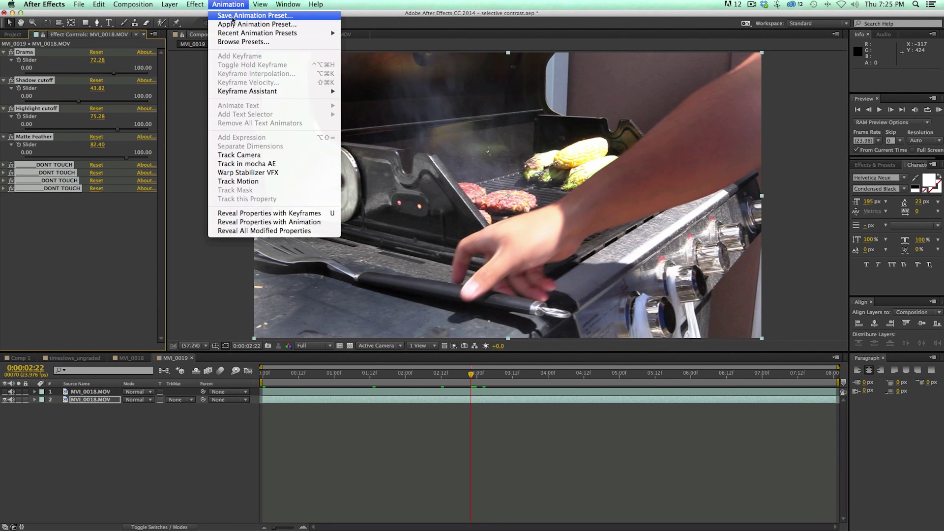
left_click(235, 18)
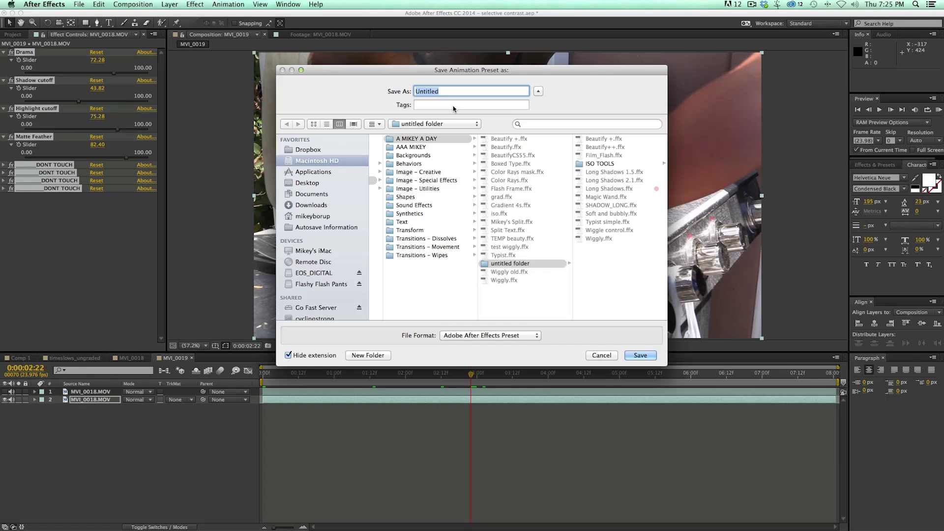
type("Selective Contrast")
key("Return")
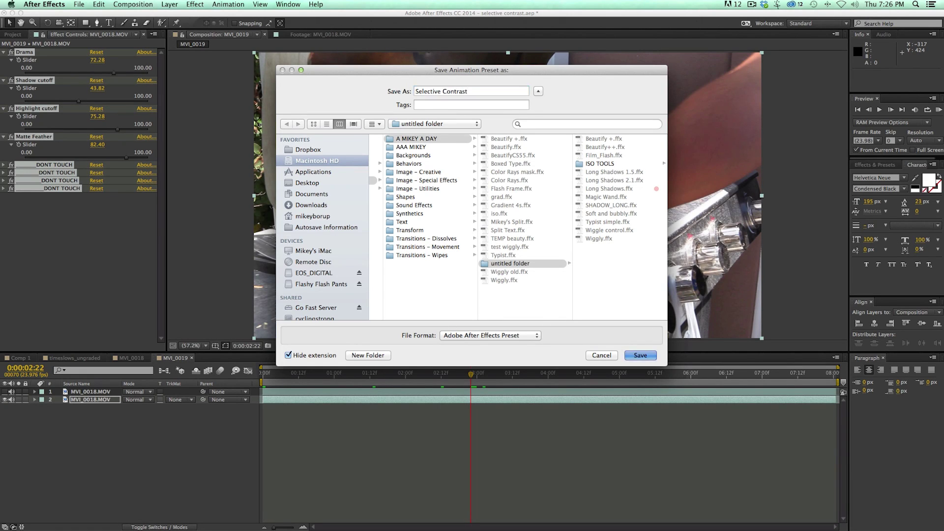
left_click(92, 393)
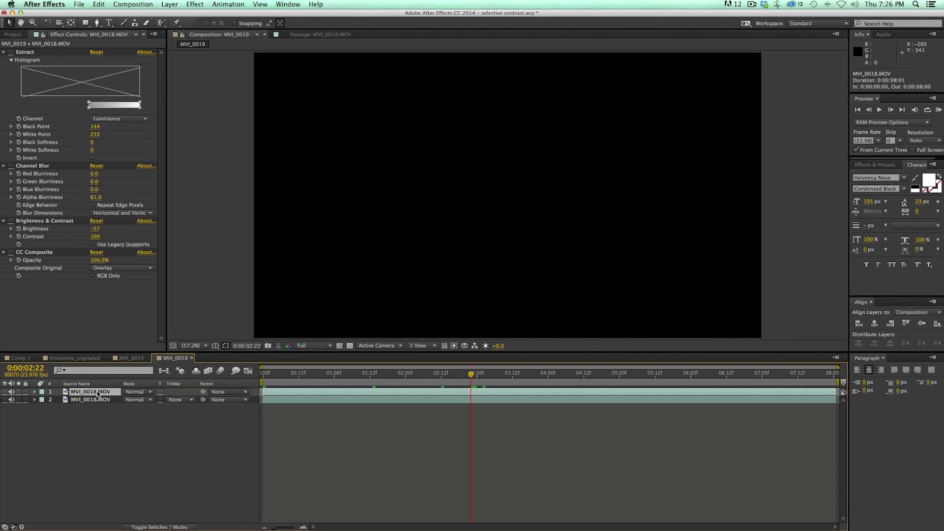
Step: Delete layer 1's four old effects and make the layer visible again
left_click(46, 53)
left_click(54, 253, "shift")
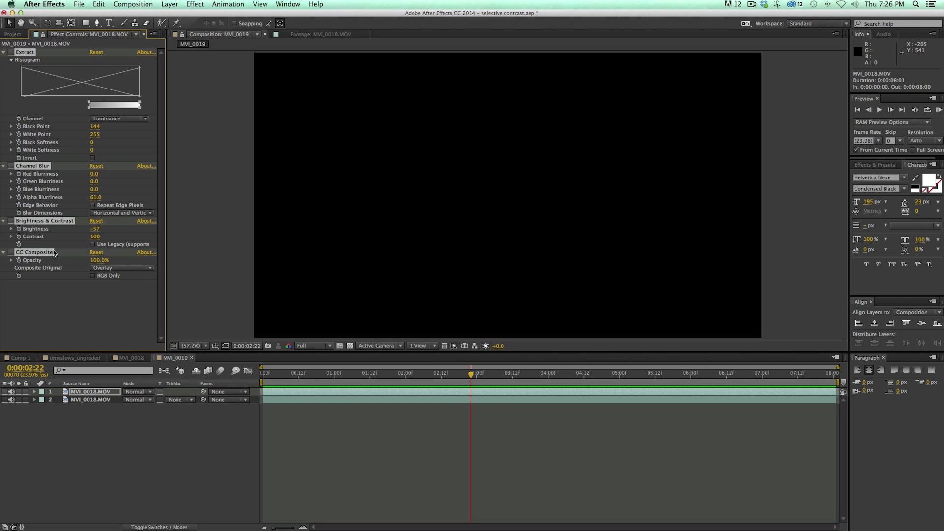
key("Delete")
left_click(5, 391)
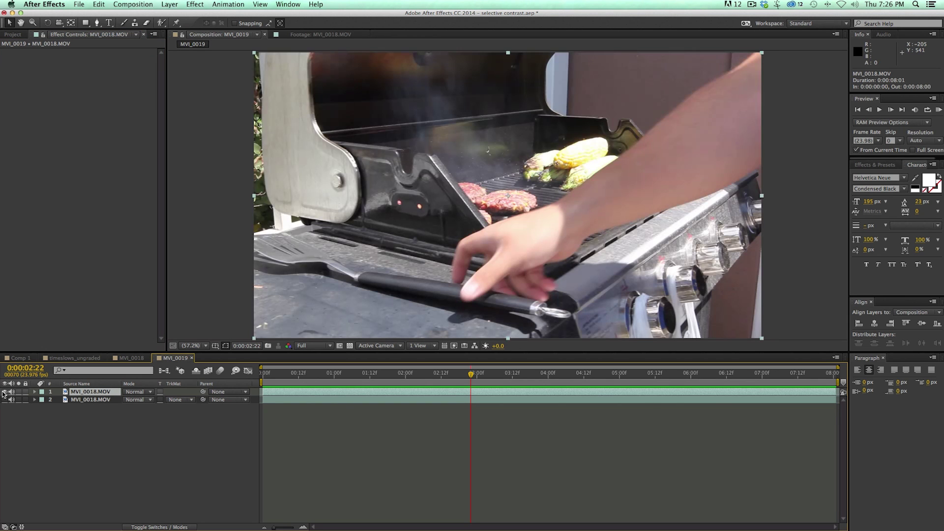
Step: Find the Selective Contrast preset by searching 'sele' and apply it to the grill footage
left_click(875, 165)
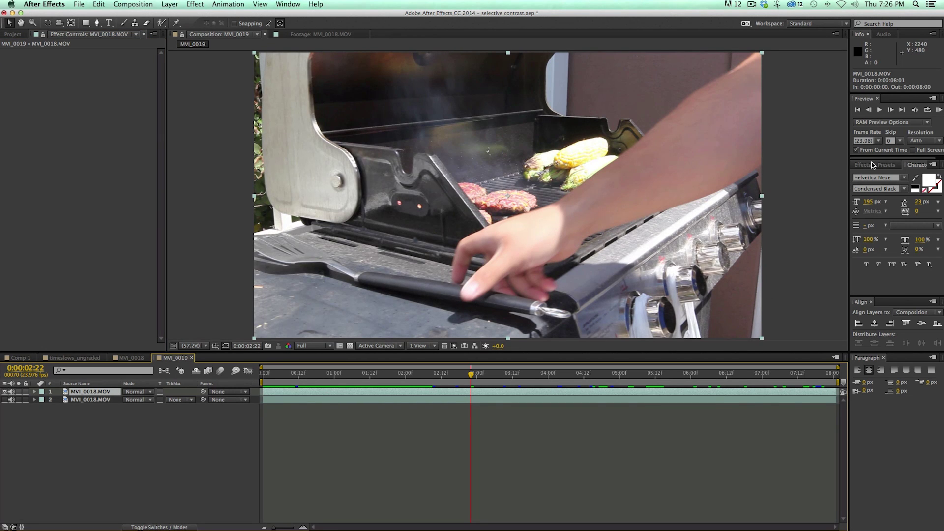
left_click(878, 176)
type("sele")
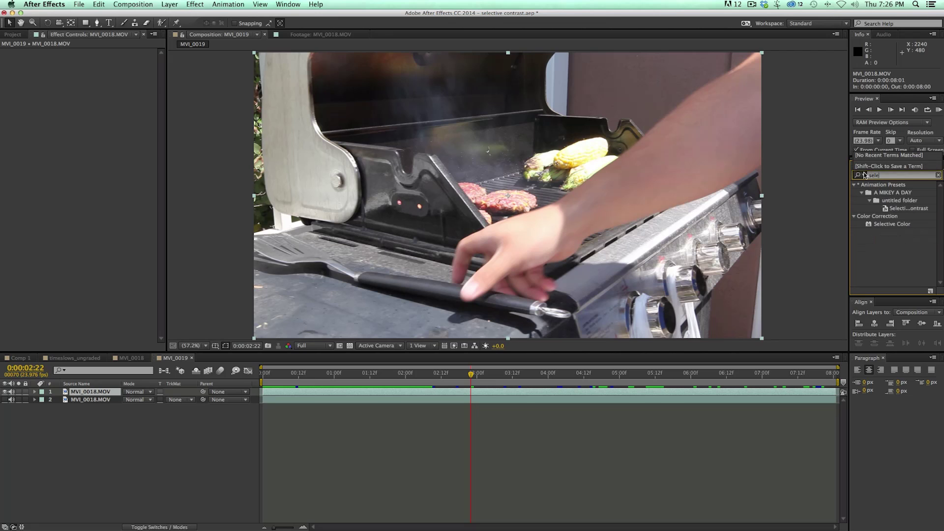
left_click(908, 209)
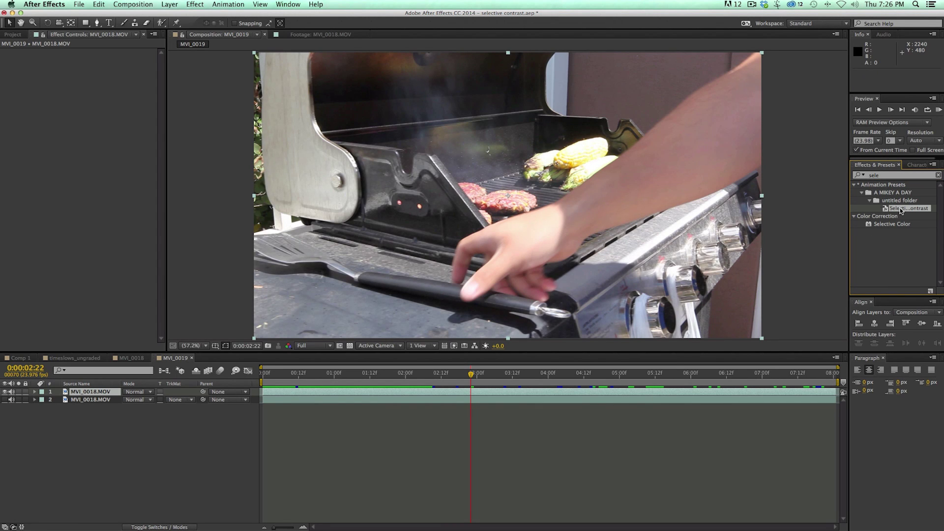
left_click_drag(902, 211, 580, 190)
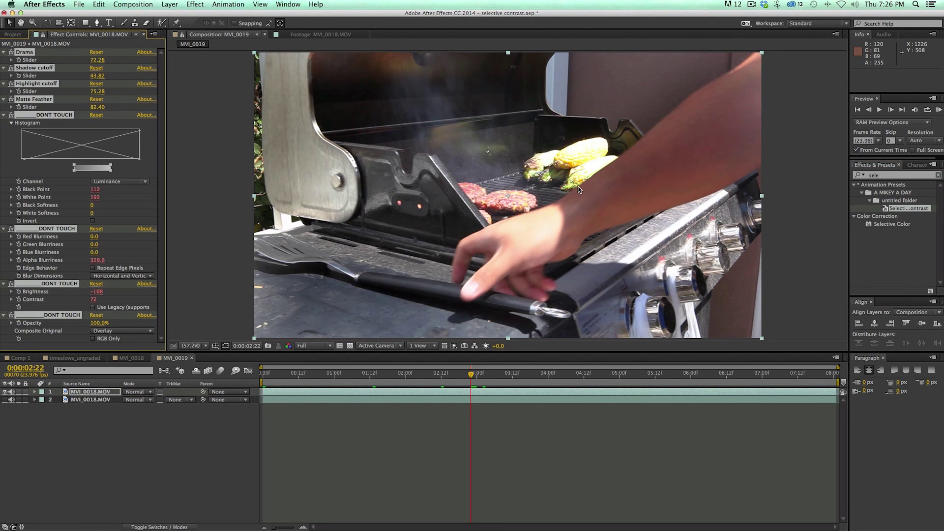
left_click(6, 116, "alt")
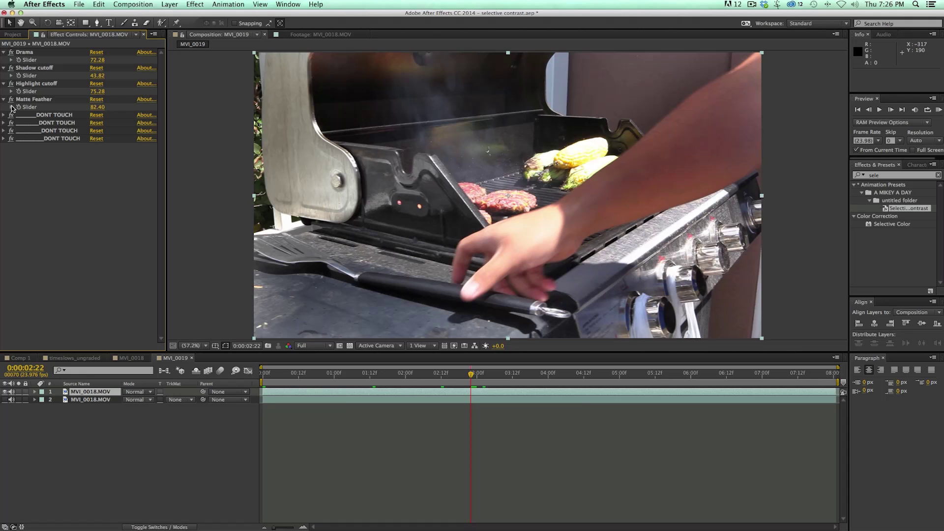
Step: Twirl the Matte Feather control open and closed to check the applied preset
left_click(11, 107)
left_click(11, 107)
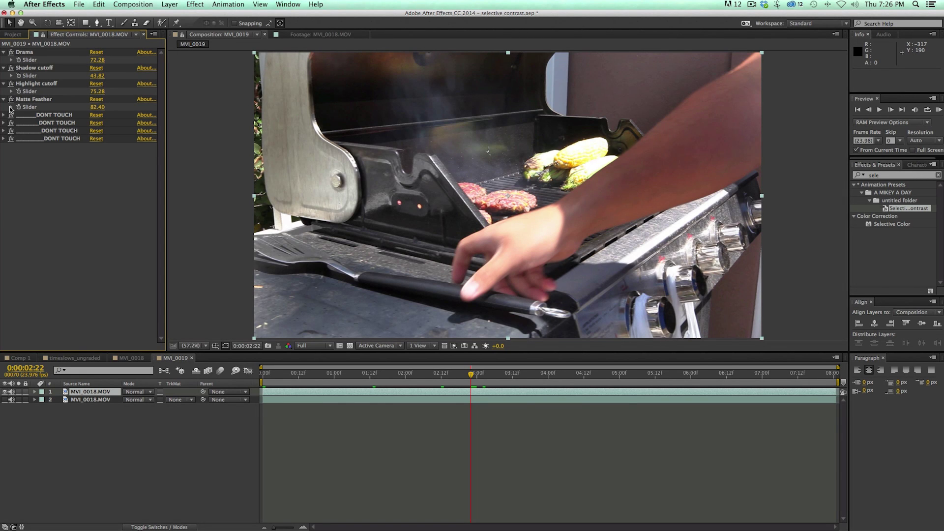